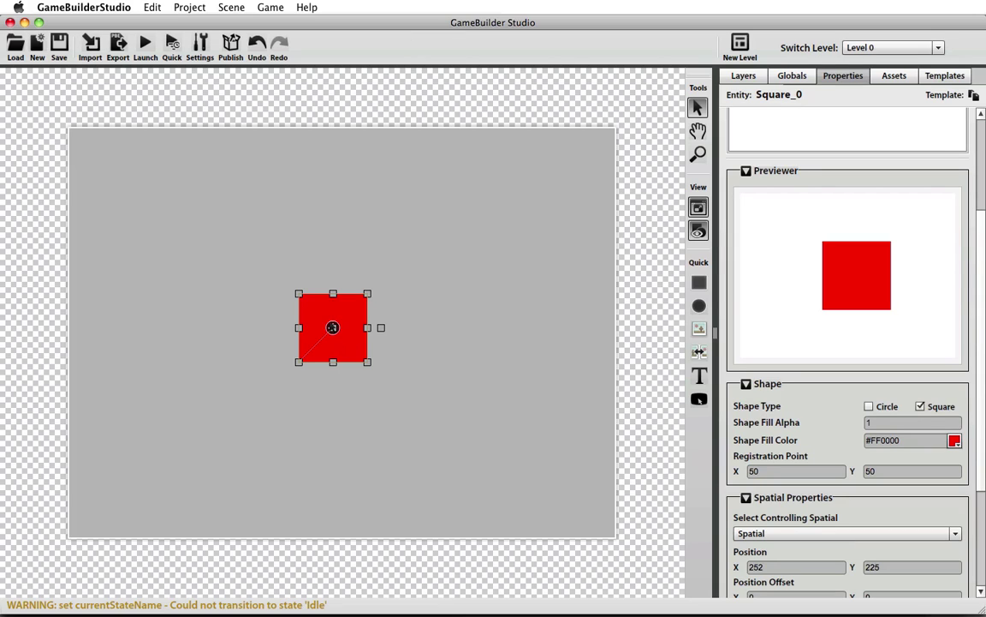
Move the red square slightly to about X 245, Y 234 and open the properties of its Spatial component
mouse_move(332, 327)
left_mouse_down()
mouse_move(344, 327)
mouse_move(328, 333)
left_mouse_up()
scroll(849, 150, "up", 3)
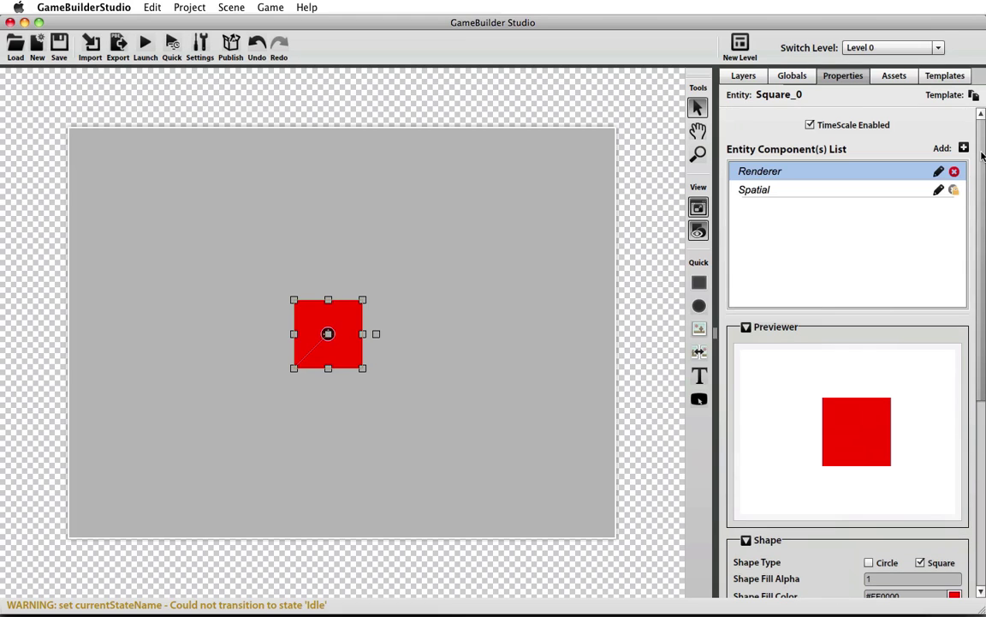
left_click(920, 190)
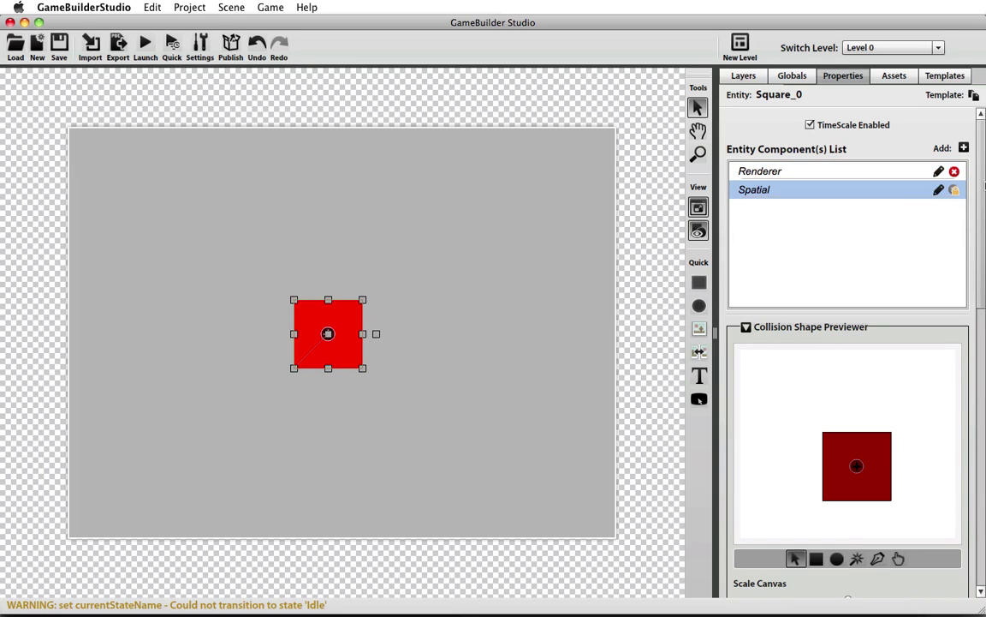
left_click_drag(983, 210, 985, 174)
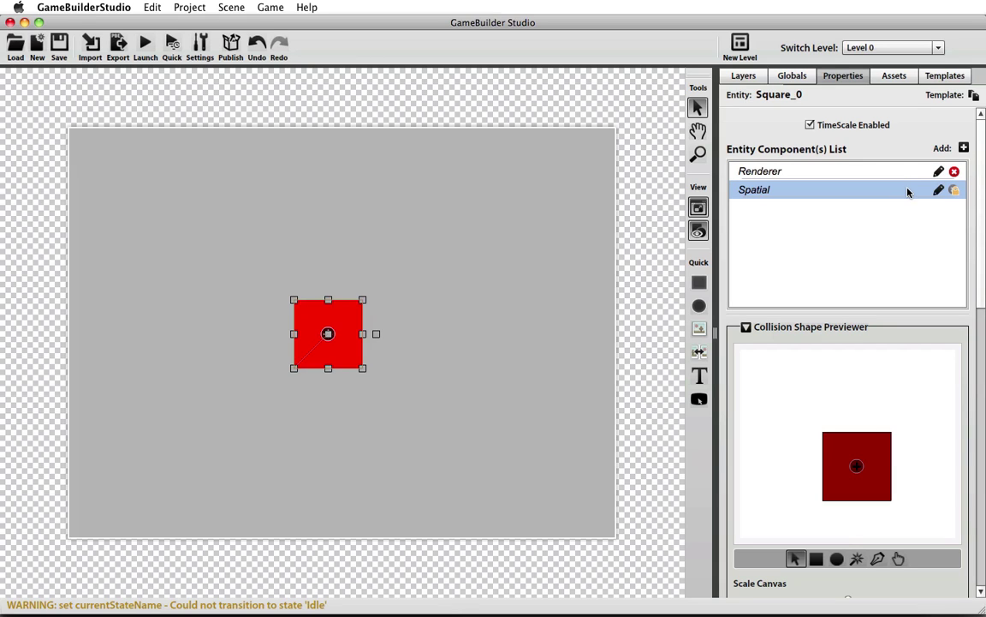
Examine the Spatial component's collision shape preview, physics material settings, and collision detection properties
scroll(985, 270, "down", 4)
scroll(985, 269, "down", 2)
scroll(814, 198, "up", 6)
scroll(984, 249, "down", 2)
scroll(984, 250, "down", 1)
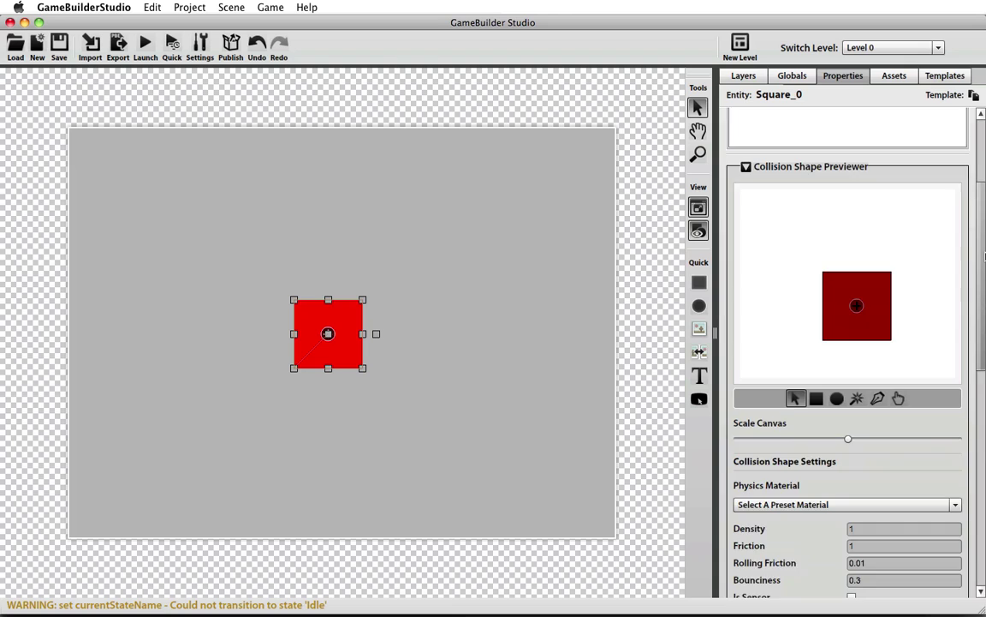
scroll(985, 257, "down", 1)
left_click_drag(984, 269, 984, 435)
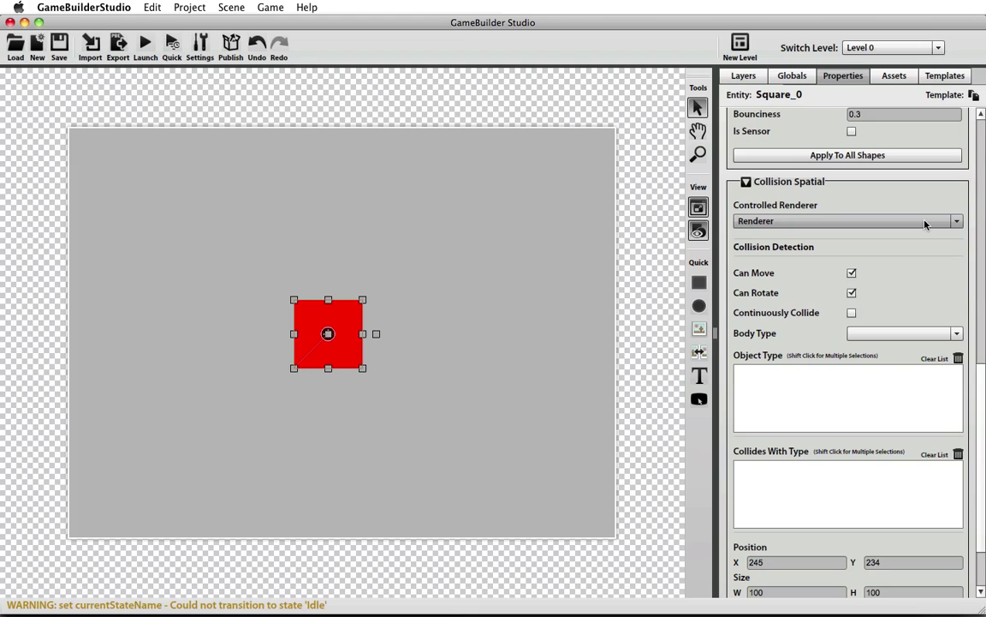
left_click_drag(983, 384, 982, 417)
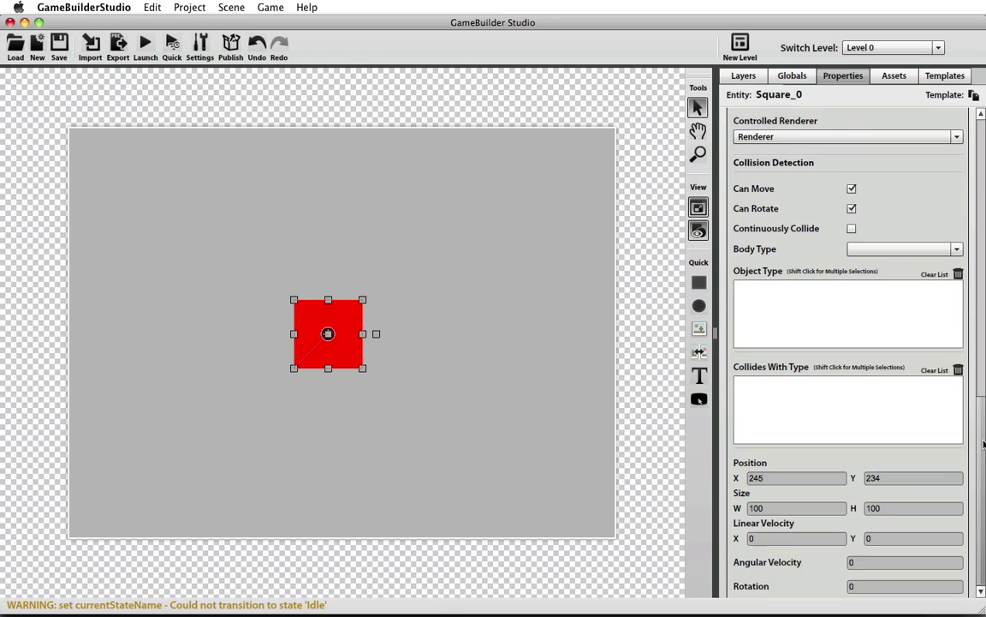
left_click_drag(984, 449, 984, 214)
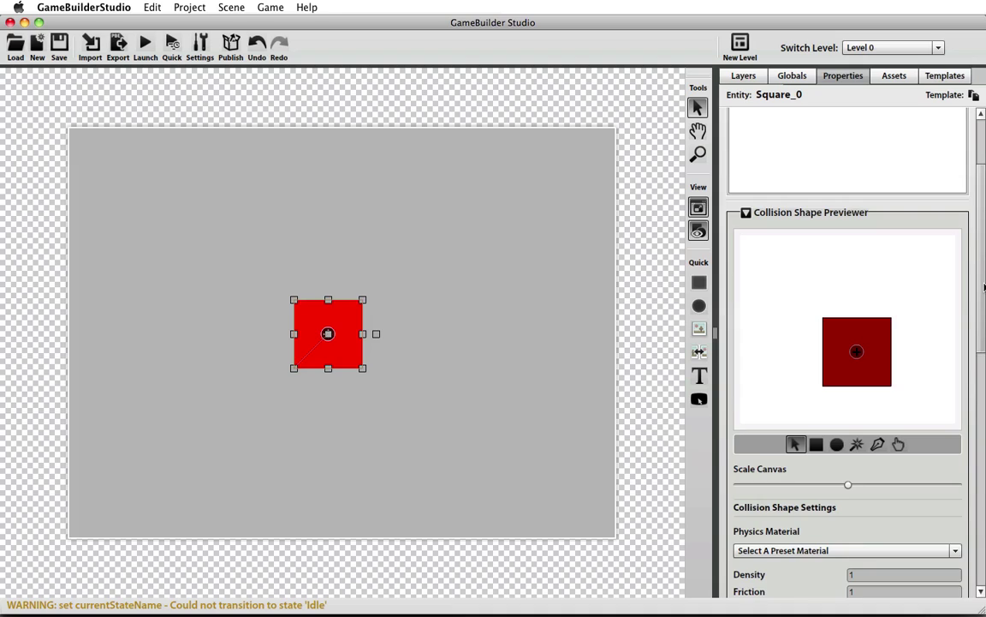
left_click_drag(985, 288, 983, 316)
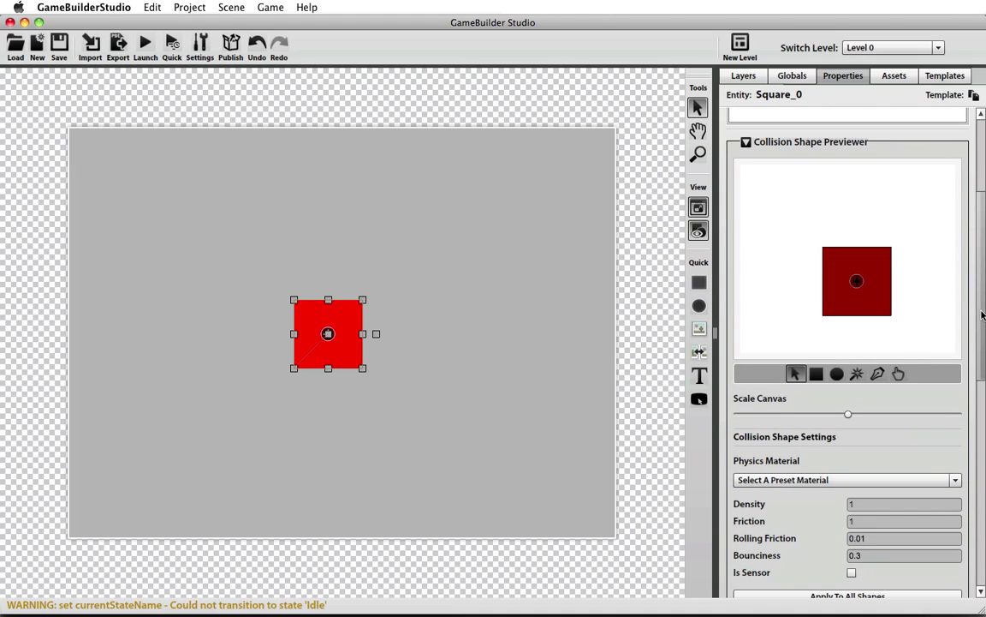
left_click_drag(982, 316, 908, 426)
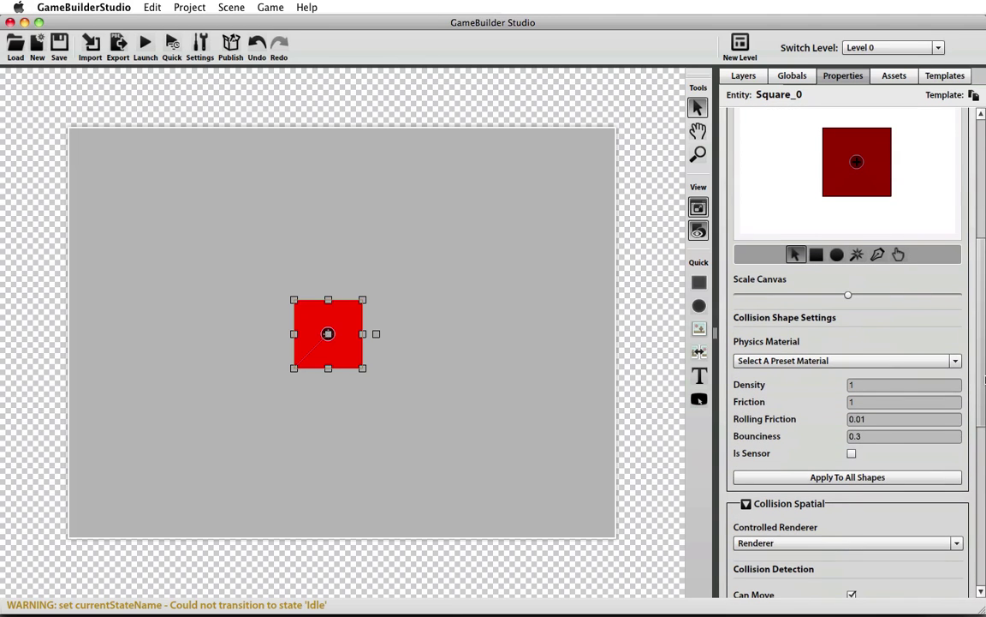
left_click_drag(975, 386, 985, 327)
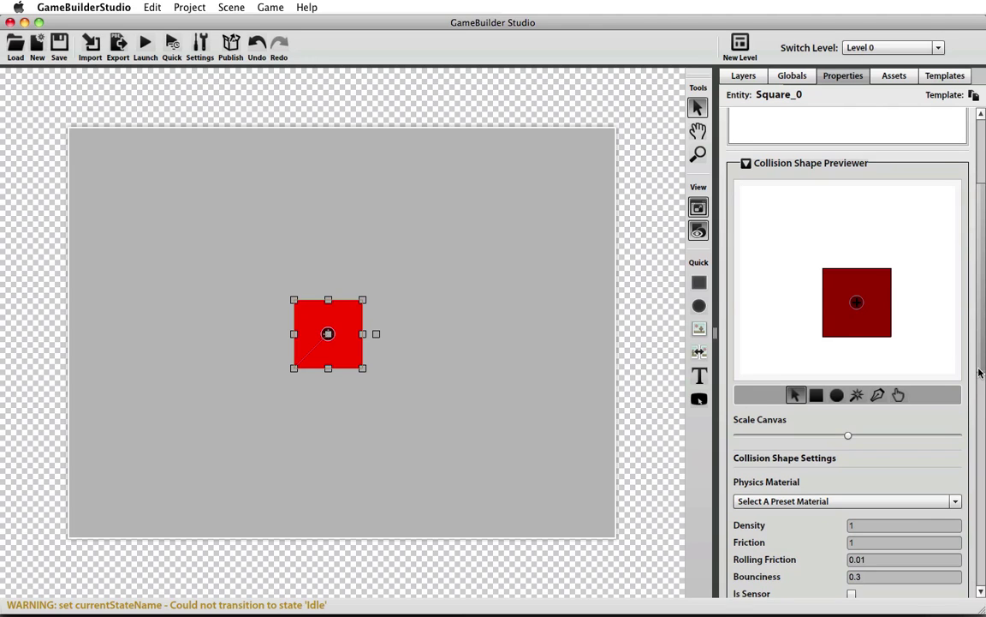
Add a Basic Spatial component named BasicSpatial to the square and delete its original Spatial component
left_click_drag(983, 368, 962, 161)
left_click(963, 149)
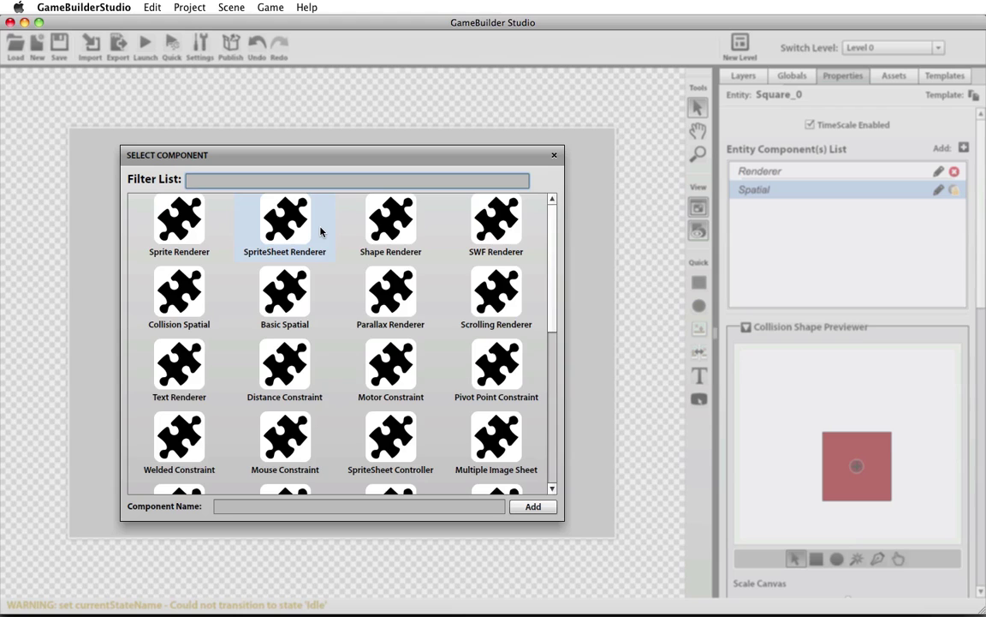
type("Basi")
left_click(168, 204)
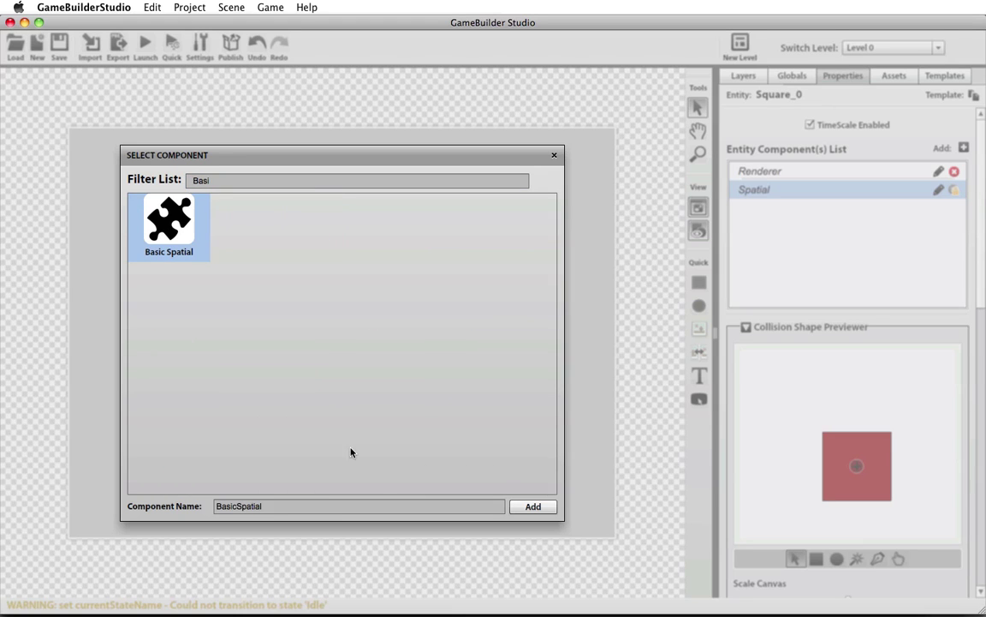
left_click(533, 506)
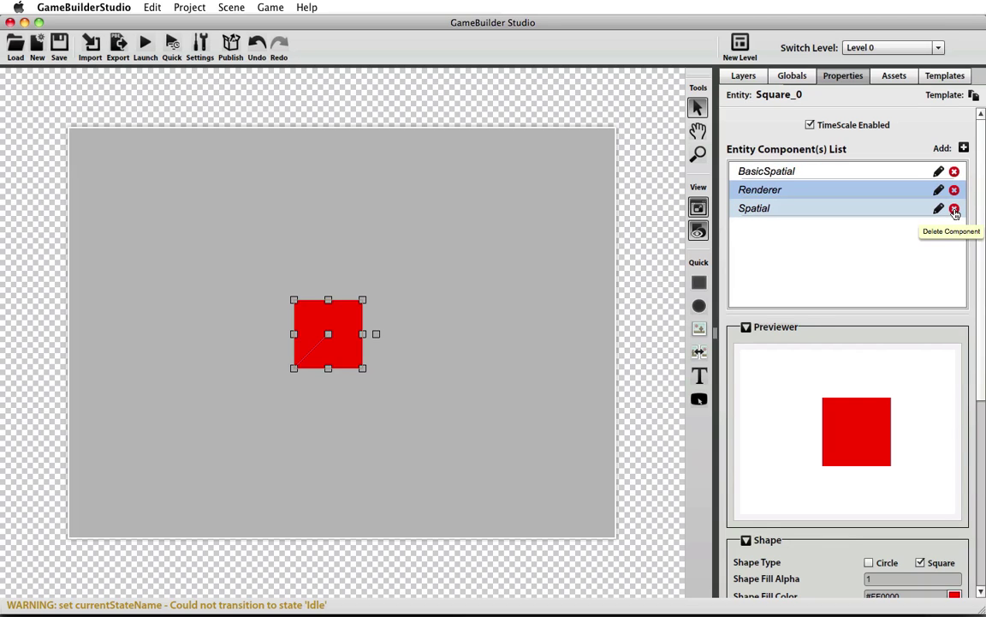
left_click(954, 211)
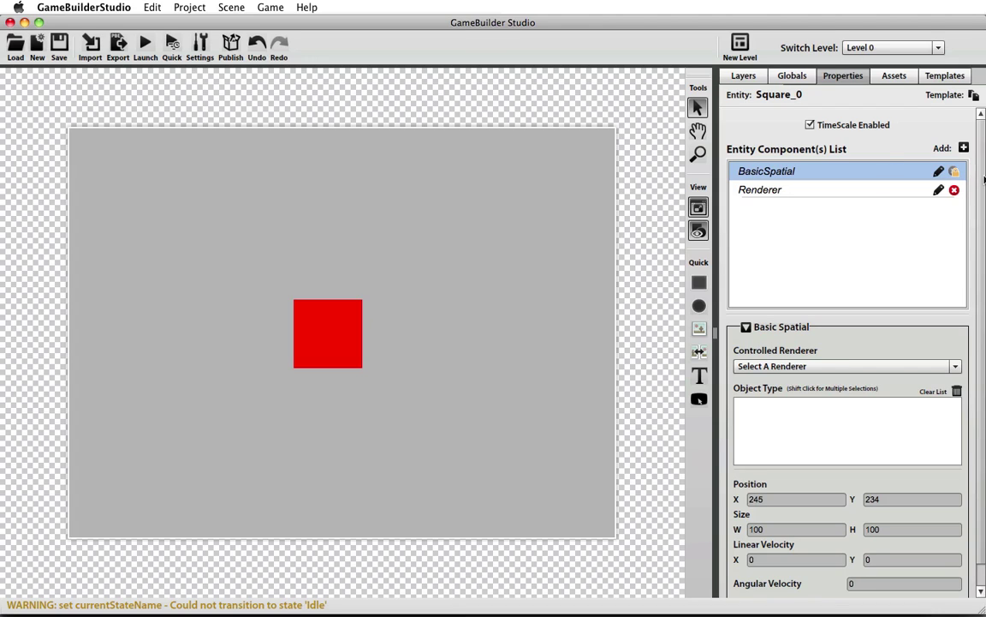
Assign Renderer as BasicSpatial's controlled renderer and move the red square to about X 233, Y 185
scroll(983, 184, "down", 1)
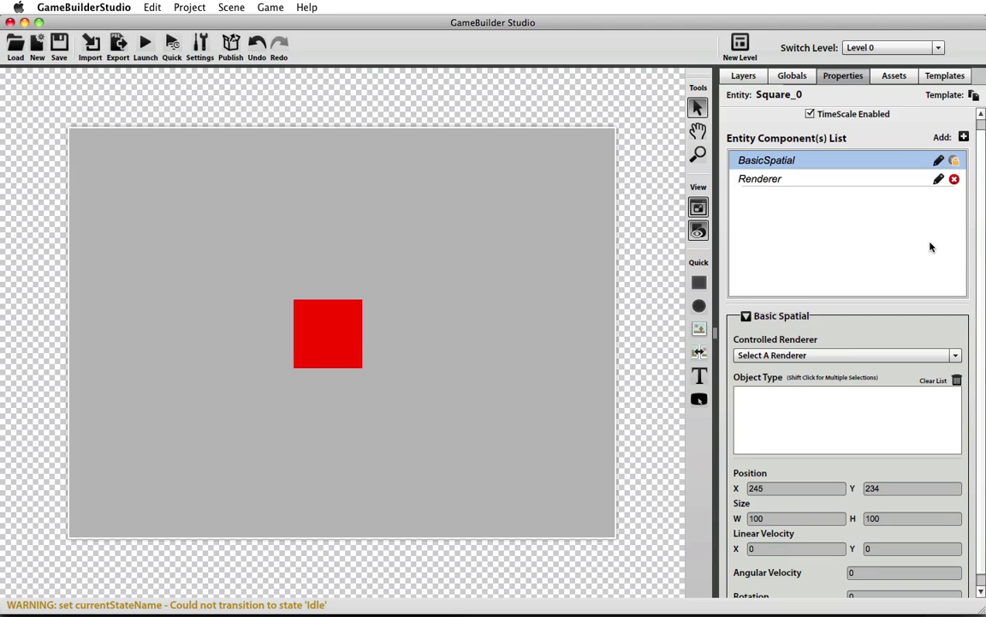
left_click(806, 357)
left_click(797, 368)
left_click_drag(341, 332, 330, 300)
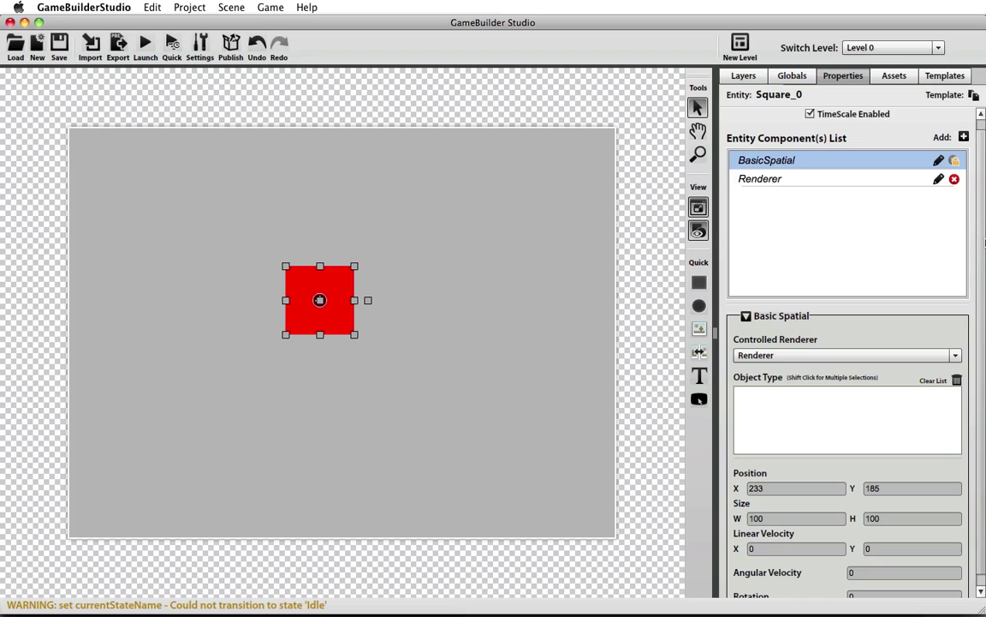
Compare the BasicSpatial properties with the Renderer's shape settings and controlling spatial assignment
scroll(985, 242, "down", 1)
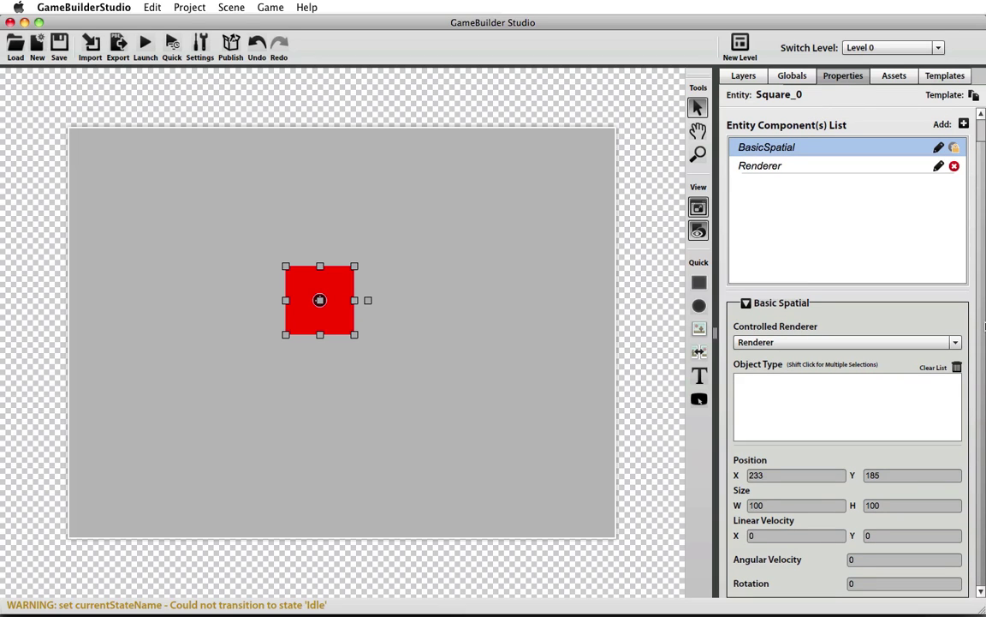
scroll(984, 325, "up", 1)
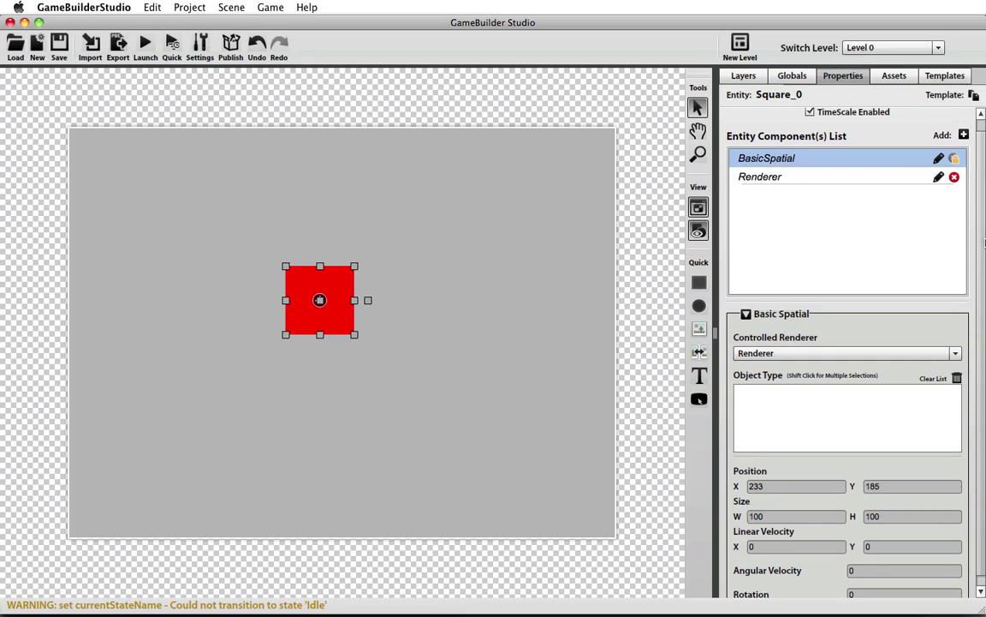
left_click(906, 178)
scroll(985, 336, "down", 5)
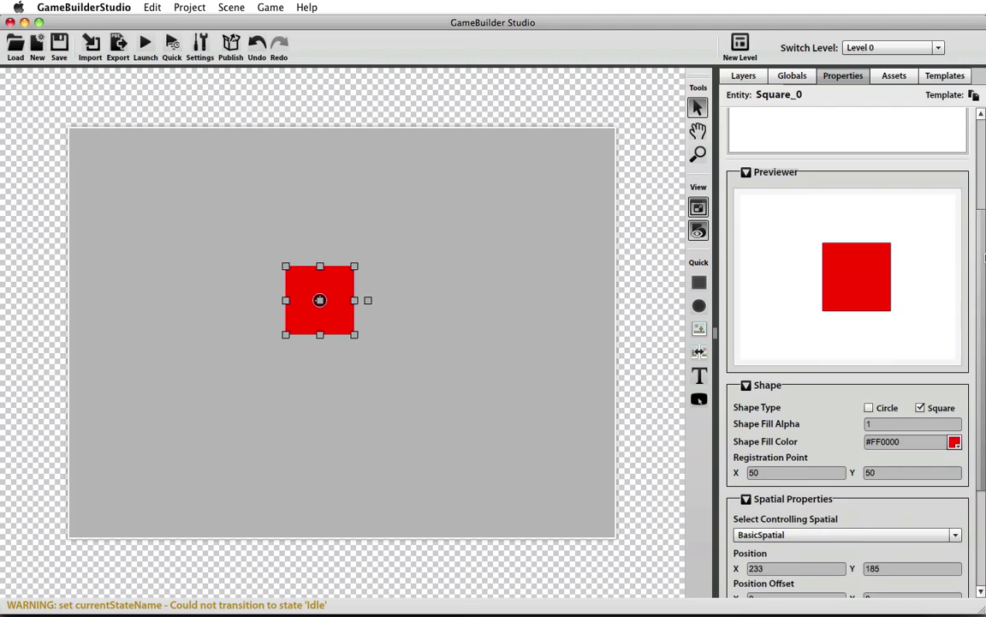
scroll(984, 336, "down", 2)
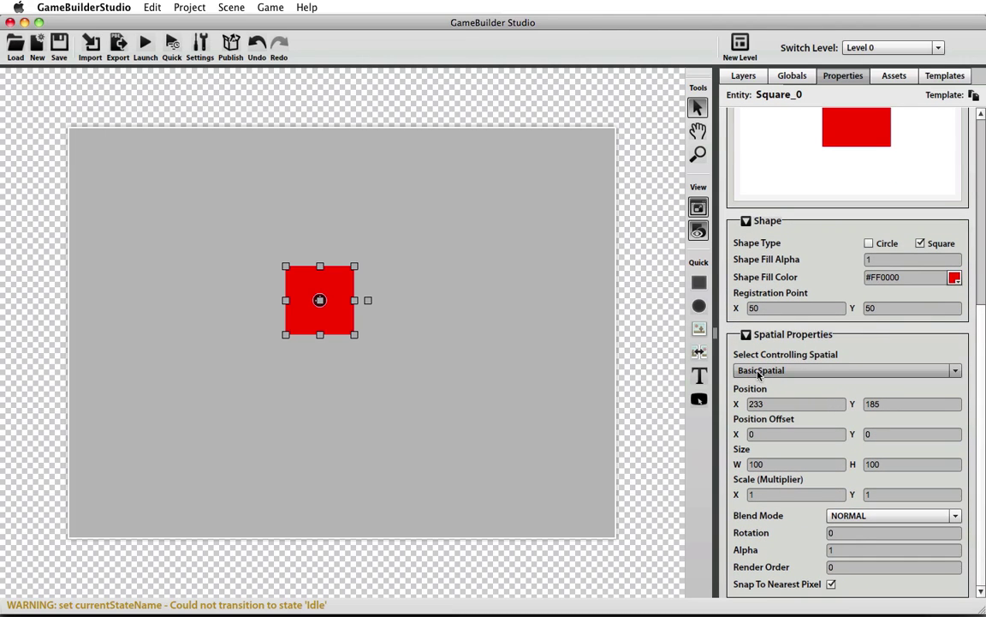
scroll(985, 249, "up", 3)
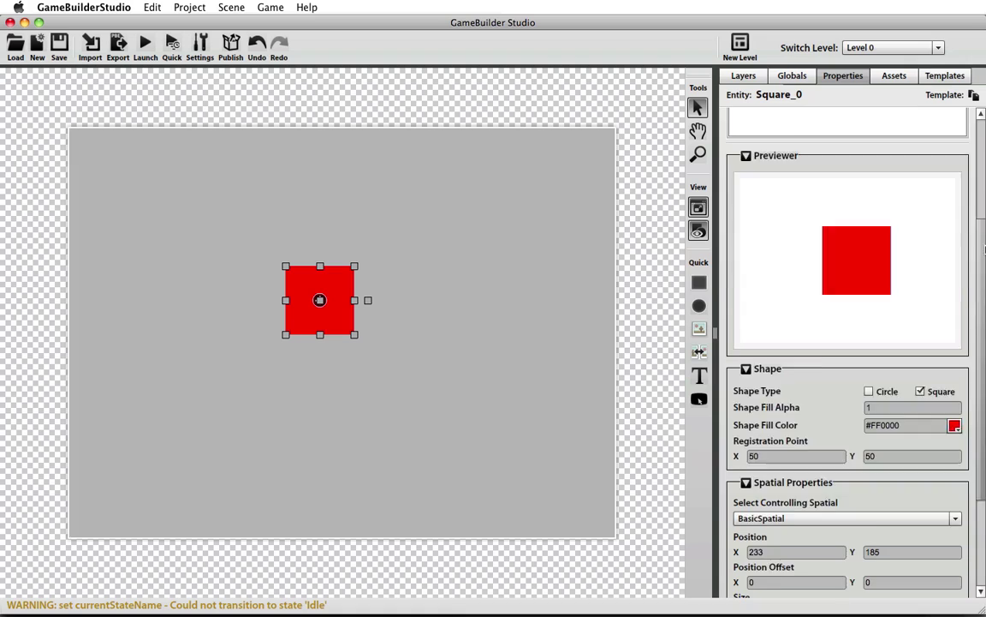
scroll(984, 248, "up", 3)
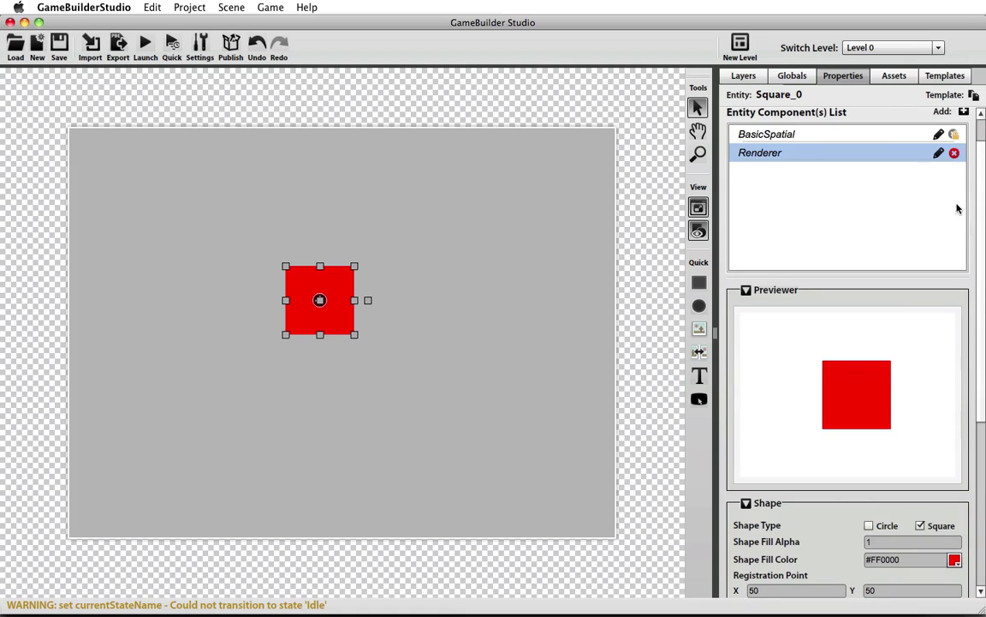
left_click(926, 140)
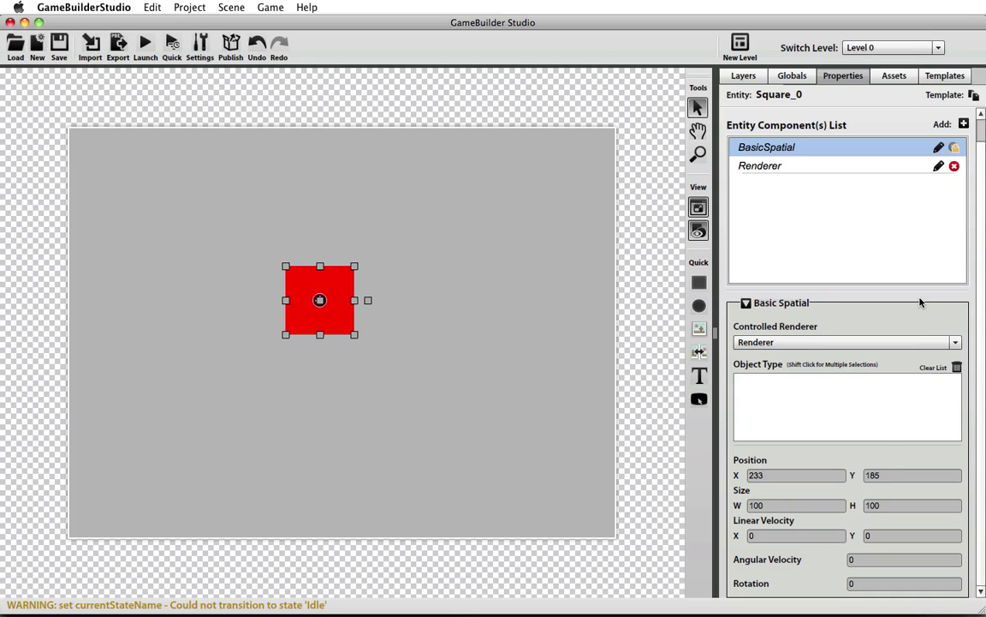
Select the Renderer component, reposition the red square slightly lower on the stage, and open the filterable list of components to add
left_click(802, 168)
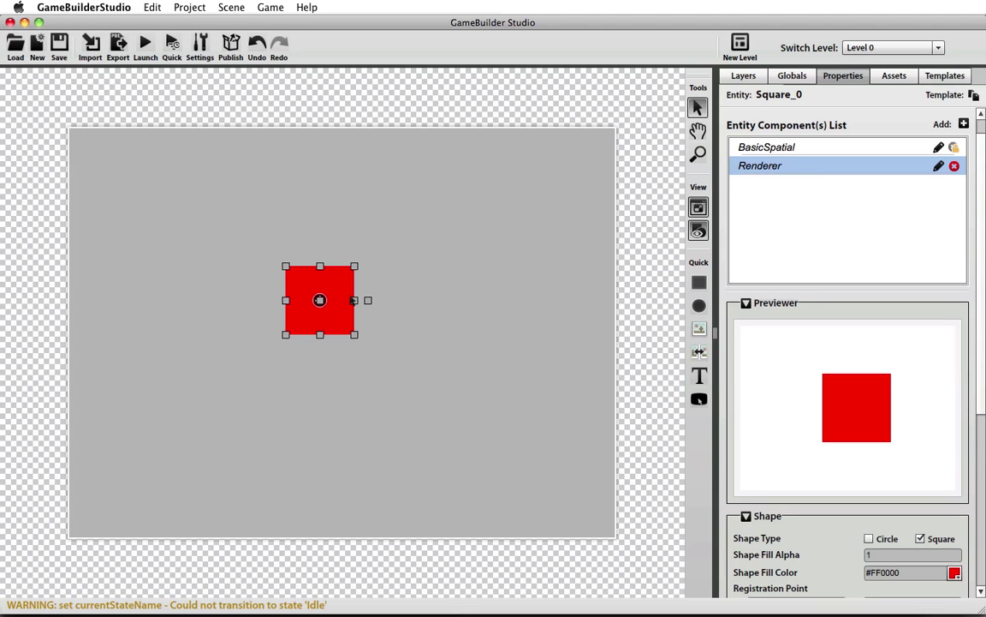
left_click_drag(353, 300, 366, 319)
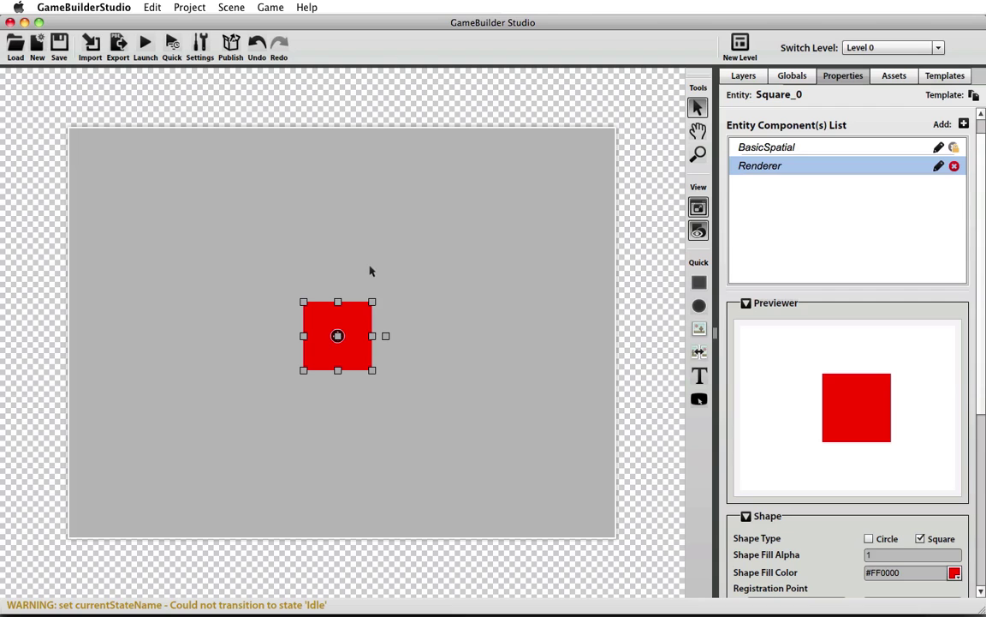
mouse_move(345, 341)
left_mouse_down()
mouse_move(358, 322)
mouse_move(339, 345)
left_mouse_up()
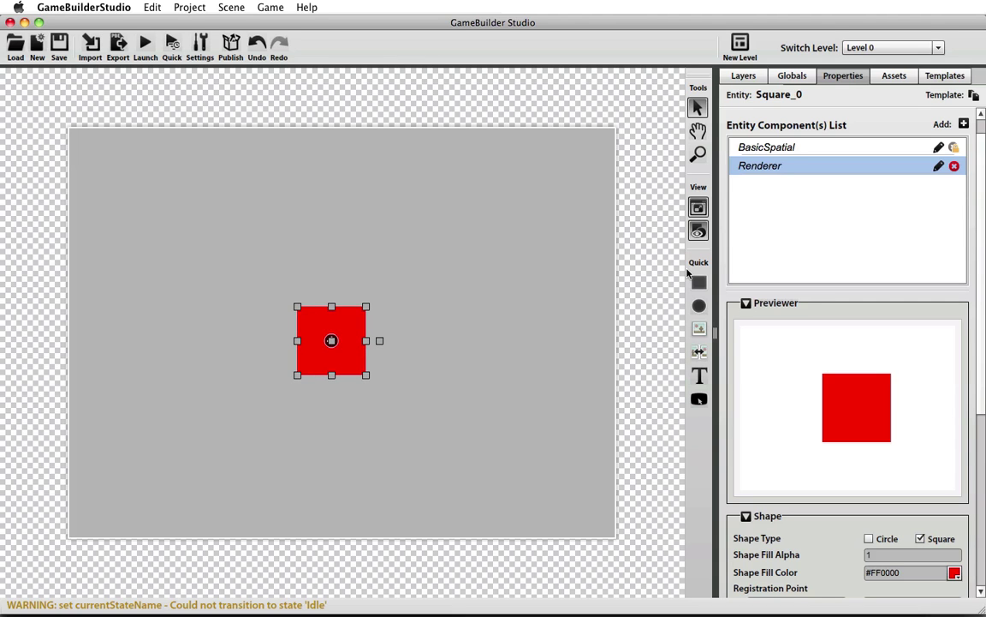
left_click(965, 125)
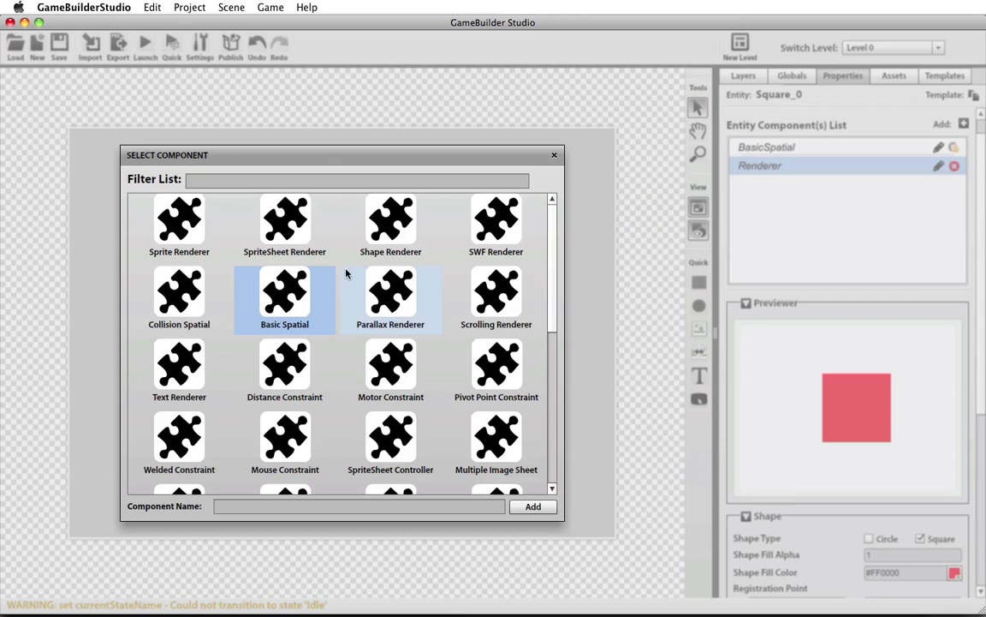
left_click(311, 175)
type("B")
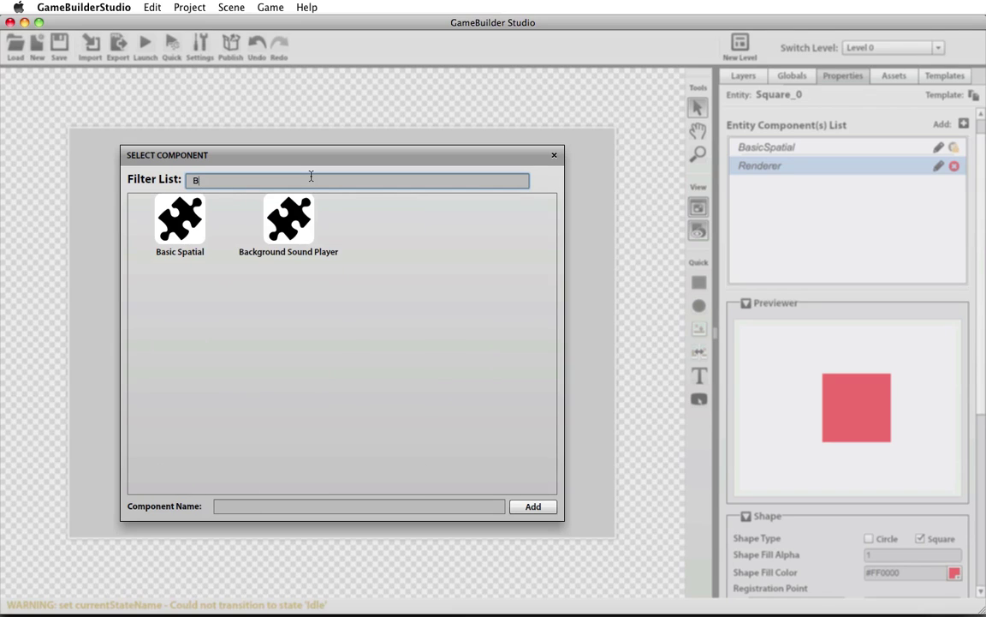
type("as")
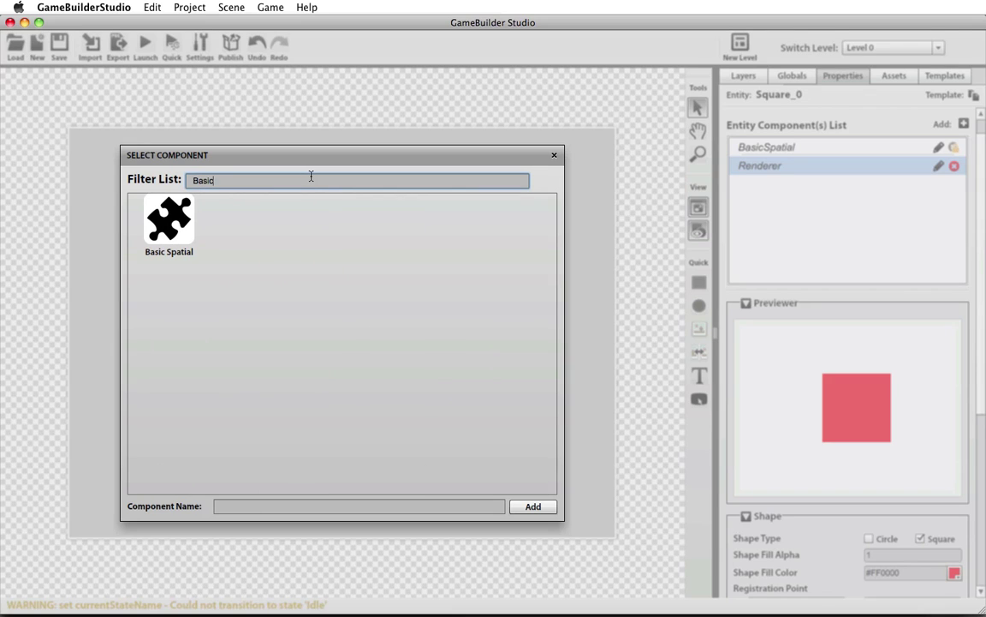
type("ic")
key("BackSpace")
key("BackSpace")
key("BackSpace")
key("BackSpace")
key("BackSpace")
Filter the component list by "Sha", add the Shape Renderer component to the square, and select the new ShapeRenderer
type("Sha")
left_click(172, 221)
left_click(531, 506)
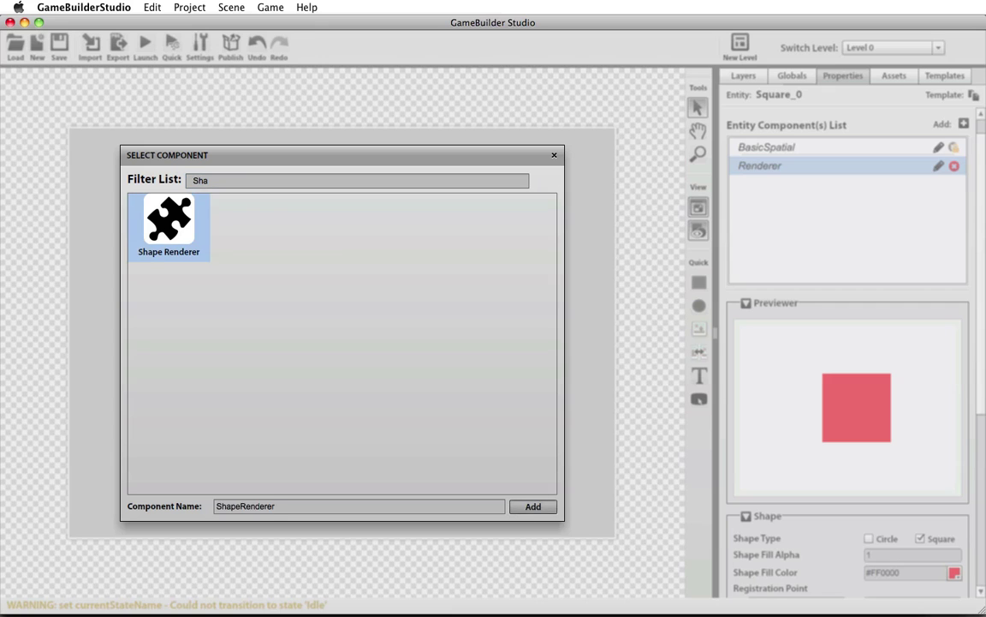
left_click(820, 193)
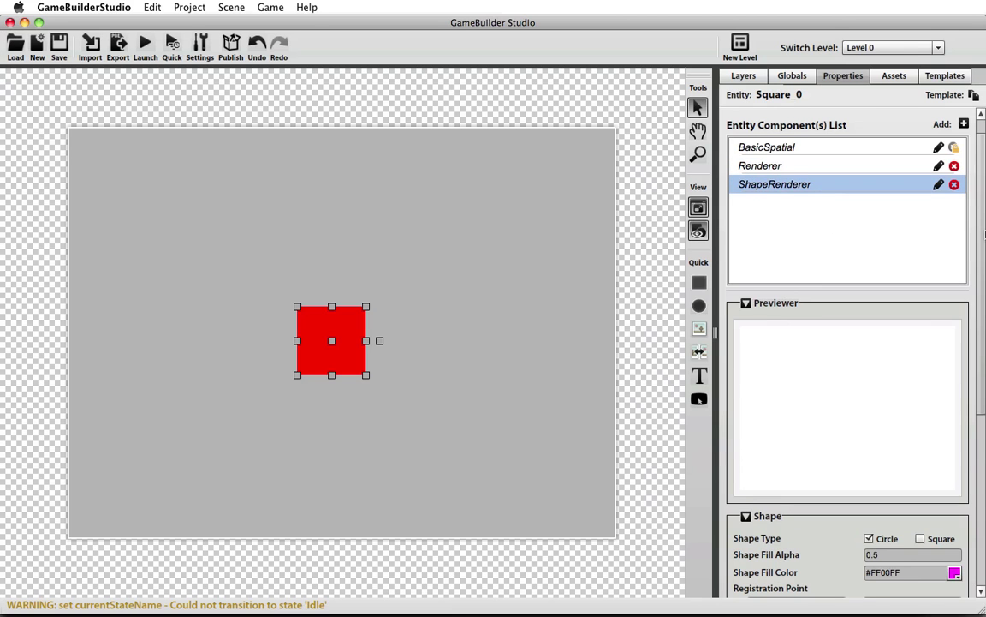
Set the ShapeRenderer's shape fill alpha to 1 and its fill color to green #009900
scroll(921, 341, "down", 5)
left_click_drag(922, 342, 862, 345)
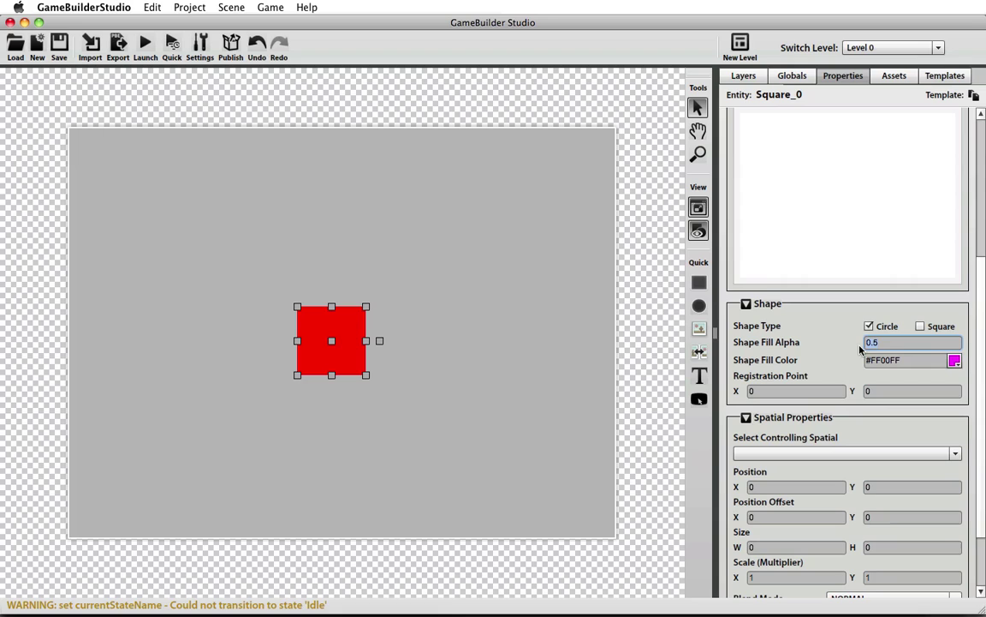
type("1")
scroll(985, 311, "down", 2)
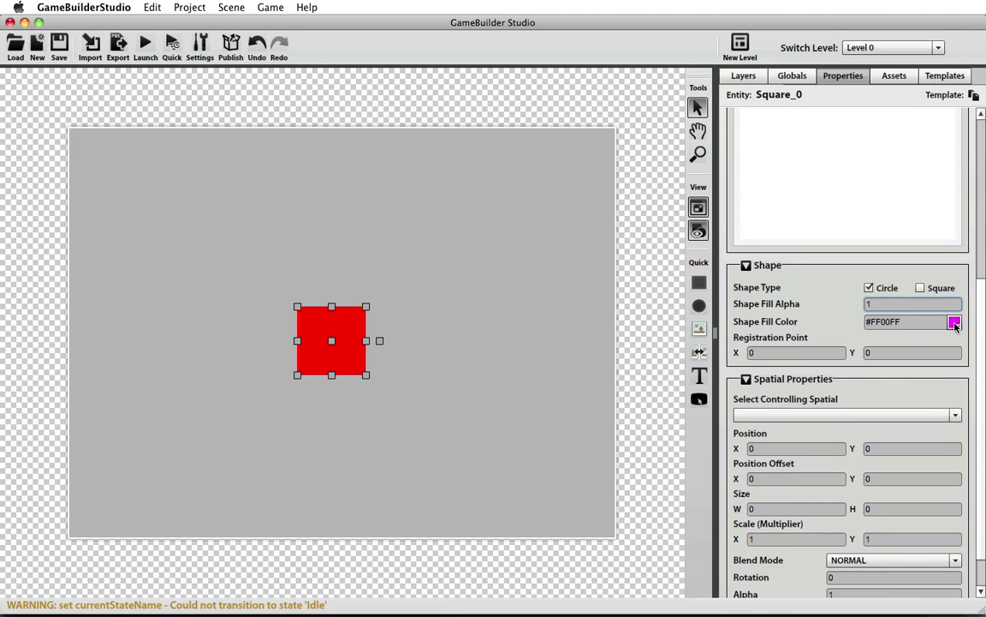
left_click(954, 321)
left_click(851, 371)
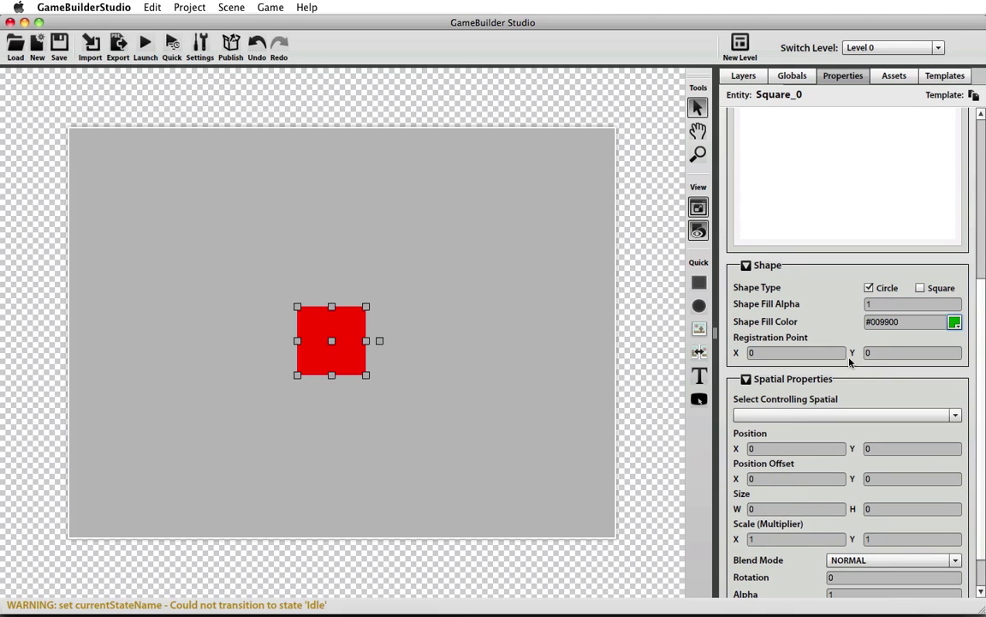
Change the ShapeRenderer's shape type from circle to square and assign BasicSpatial as its controlling spatial
scroll(949, 283, "down", 2)
left_click(920, 243)
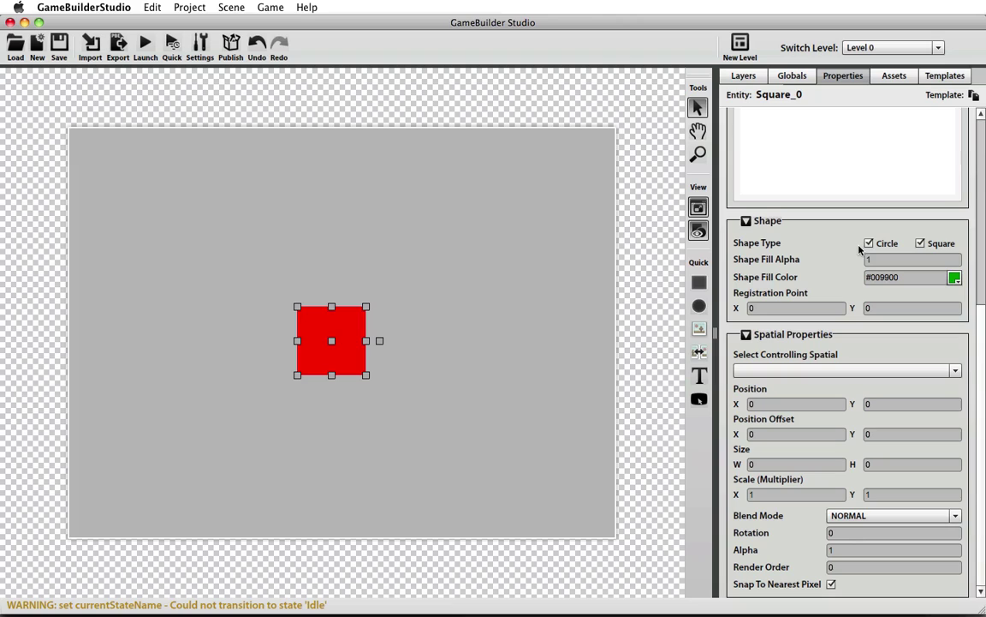
left_click(942, 370)
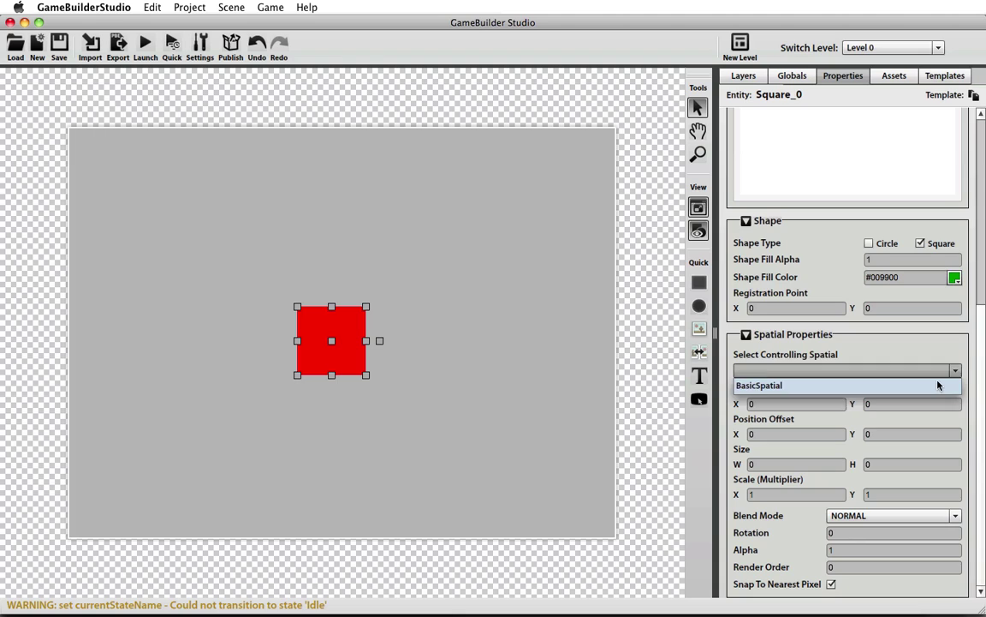
left_click(938, 386)
Set the ShapeRenderer's size to a width of 200 and a height of 20
scroll(983, 212, "up", 5)
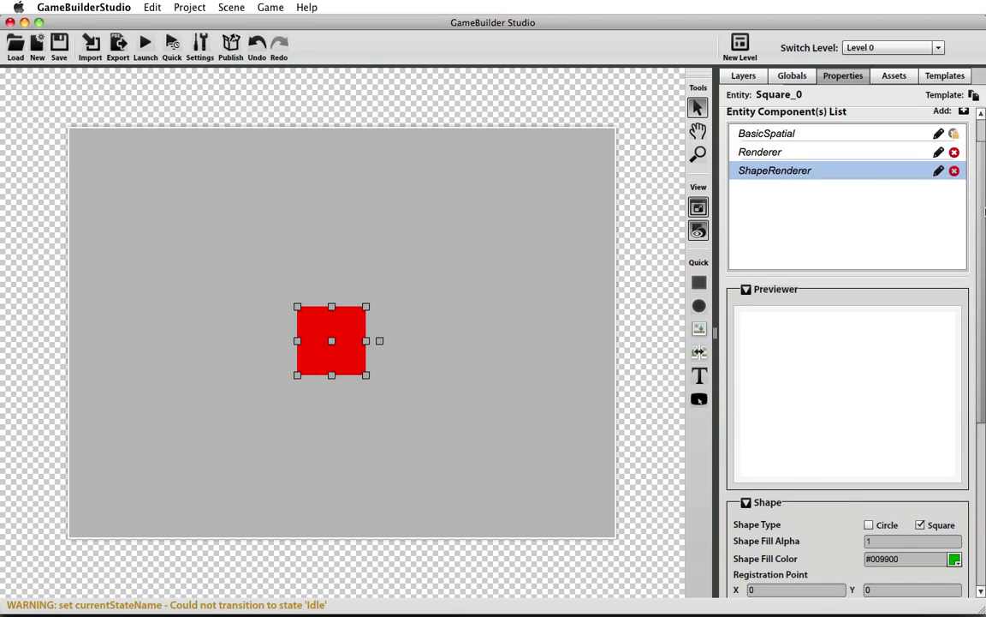
left_click_drag(983, 213, 983, 390)
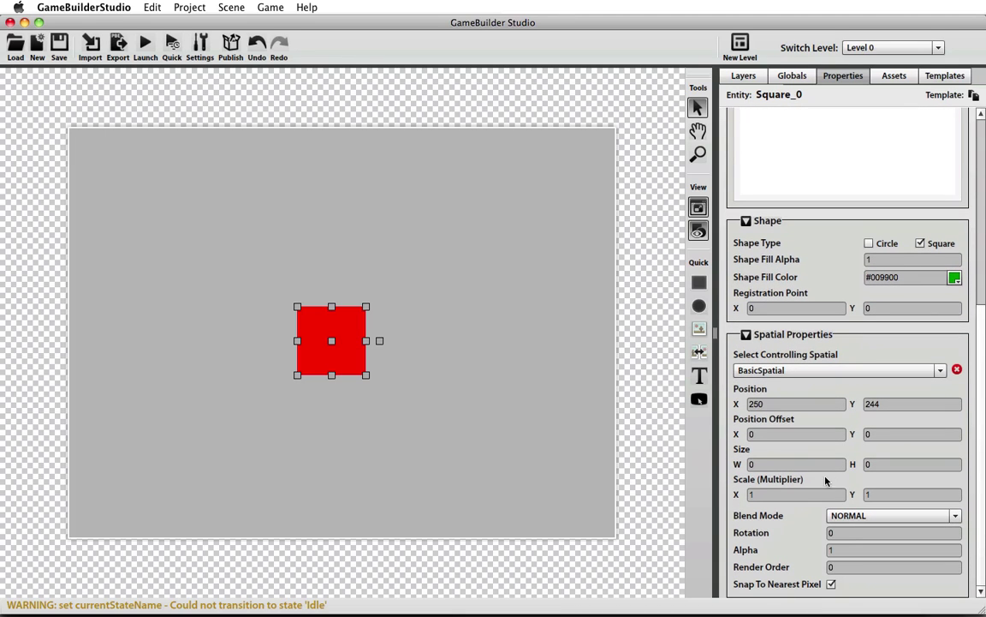
left_click(754, 464)
type("200")
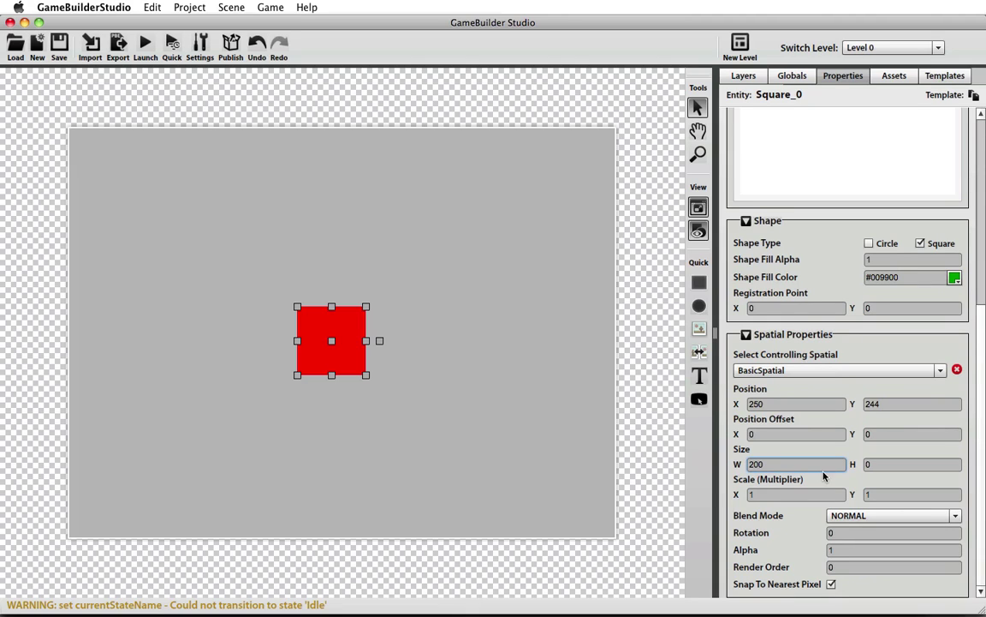
left_click(867, 464)
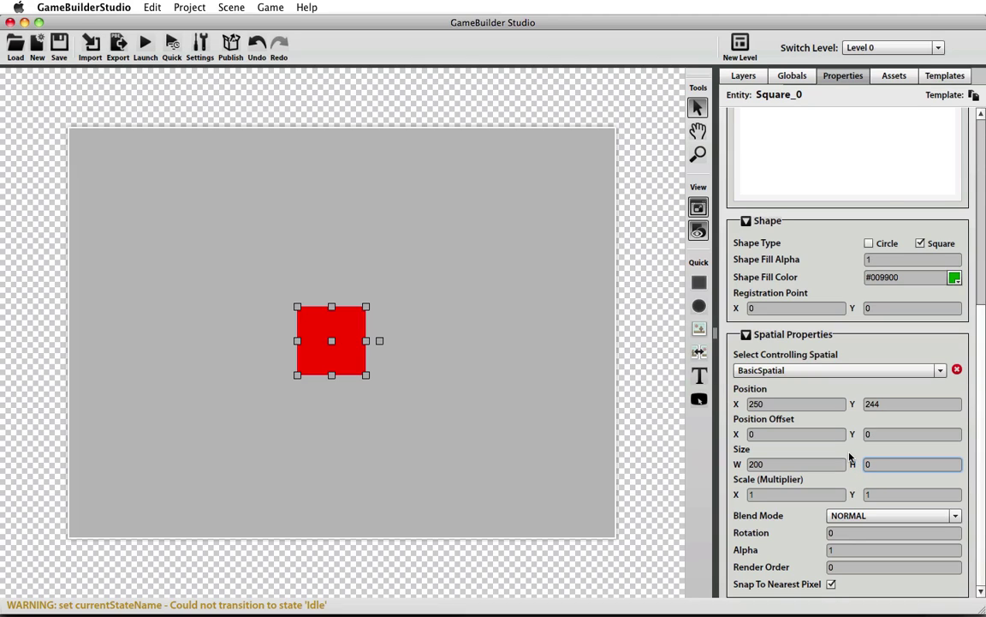
type("500")
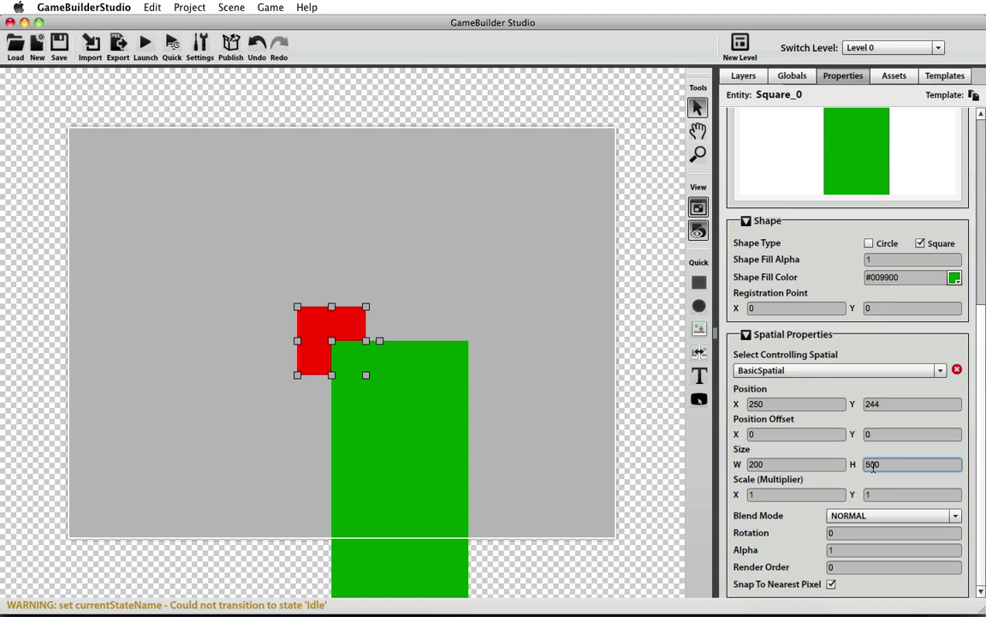
key("BackSpace")
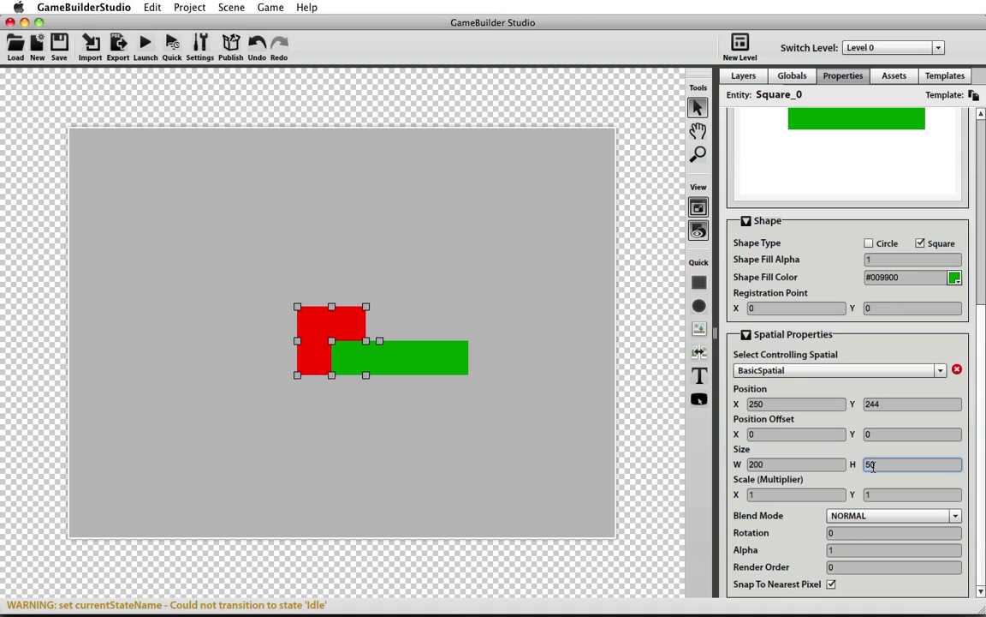
key("BackSpace")
type("2")
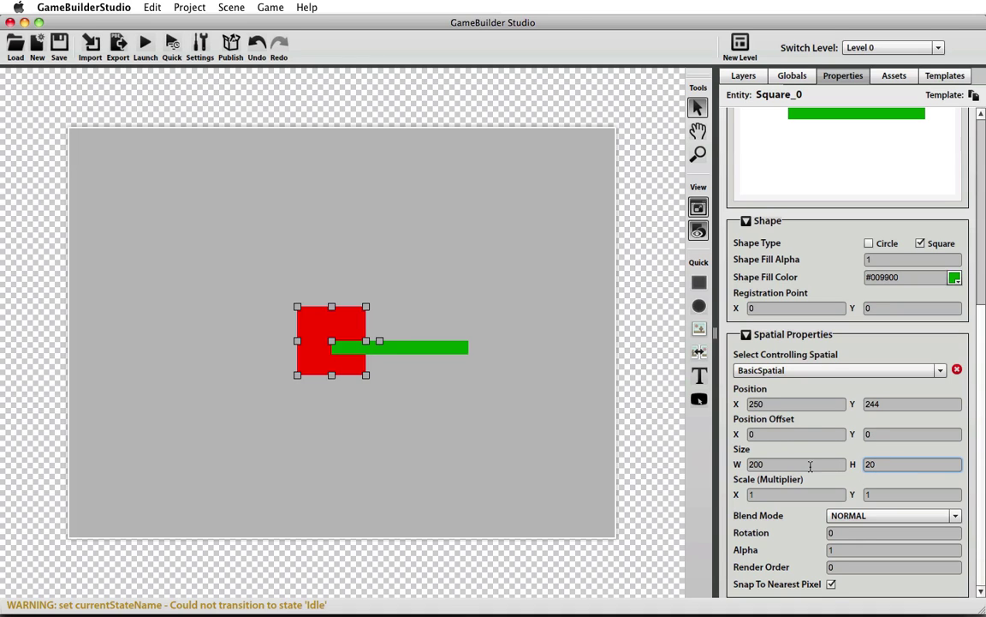
Move the square to about X 283, Y 218 and set the ShapeRenderer's registration point to X 100, Y 100
mouse_move(982, 402)
left_mouse_down()
mouse_move(985, 221)
mouse_move(984, 381)
left_mouse_up()
mouse_move(351, 324)
left_mouse_down()
mouse_move(433, 282)
mouse_move(368, 327)
mouse_move(354, 322)
left_mouse_up()
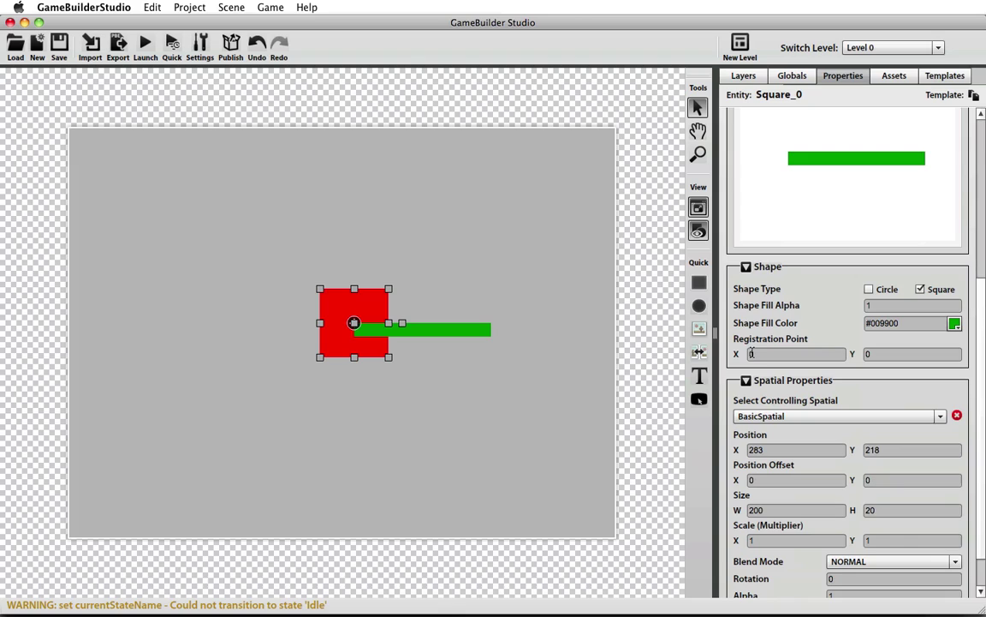
left_click(751, 354)
type("100")
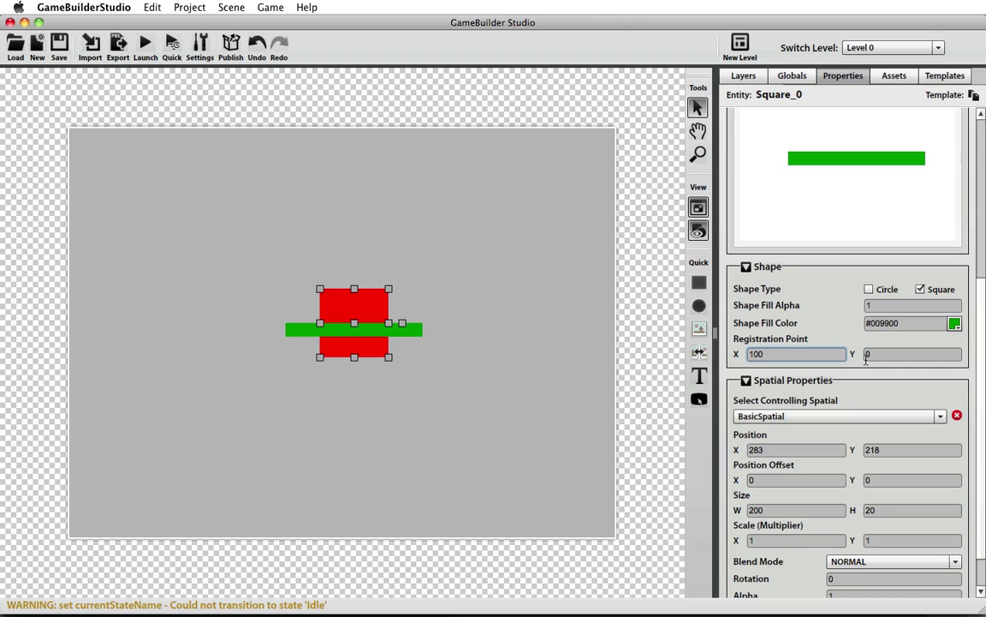
key("Tab")
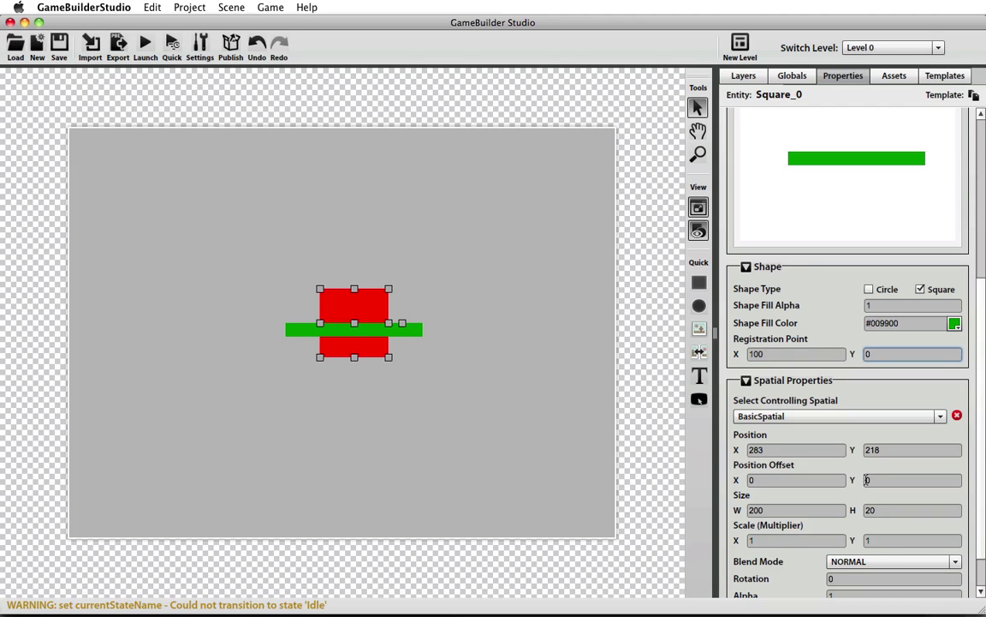
type("200")
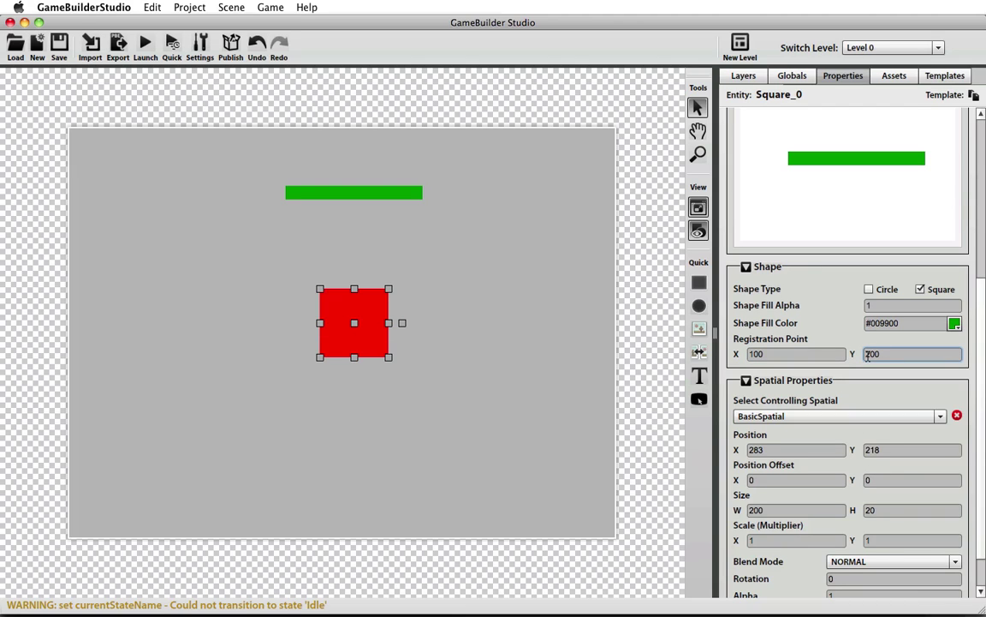
key("BackSpace")
type("1")
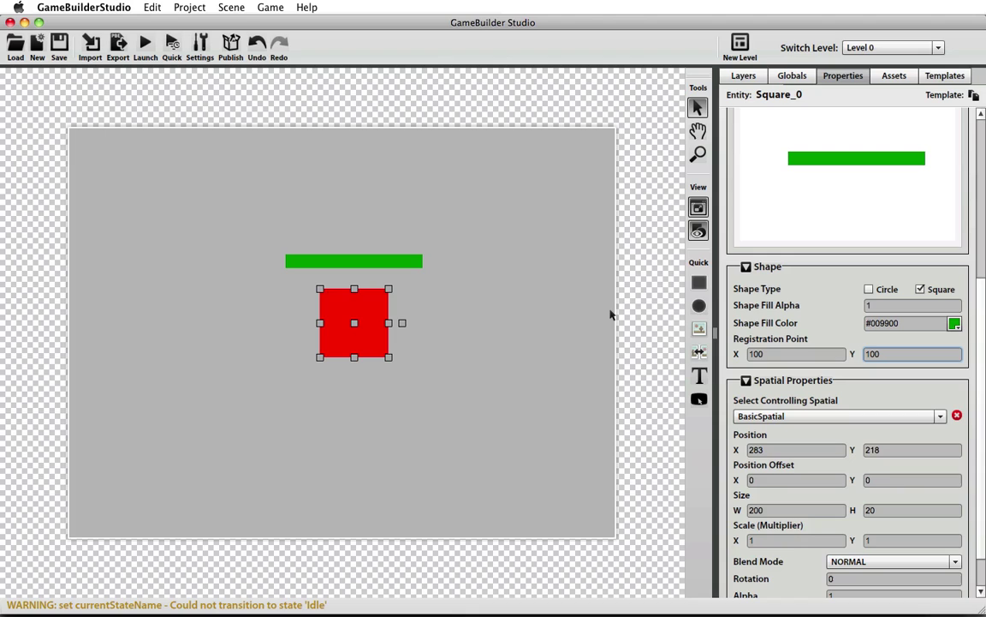
Reposition the square on the stage, select the BasicSpatial component, and move the square to about X 215, Y 281
left_click_drag(355, 323, 376, 321)
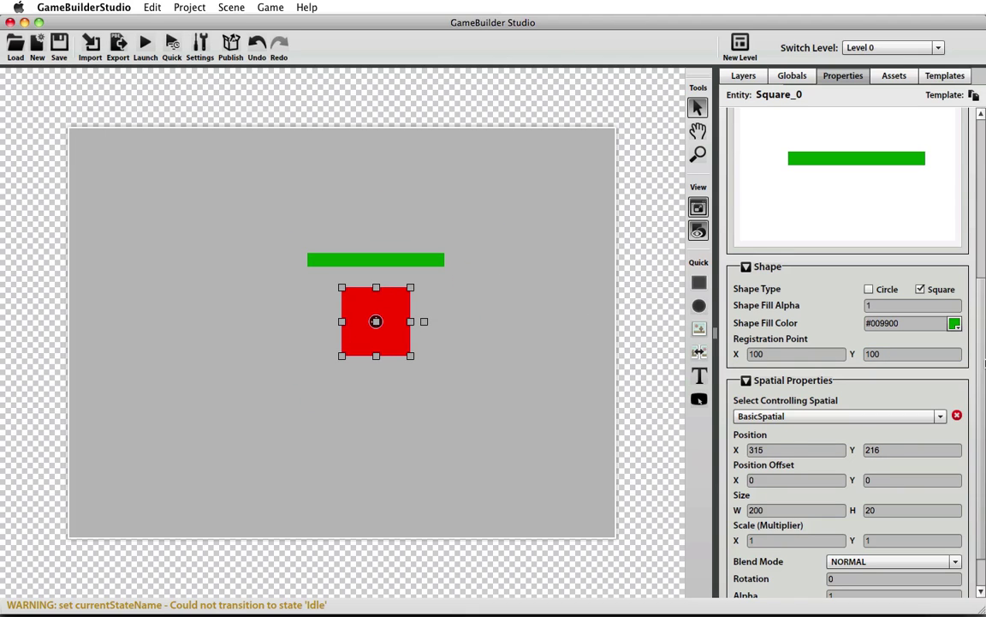
scroll(983, 201, "up", 5)
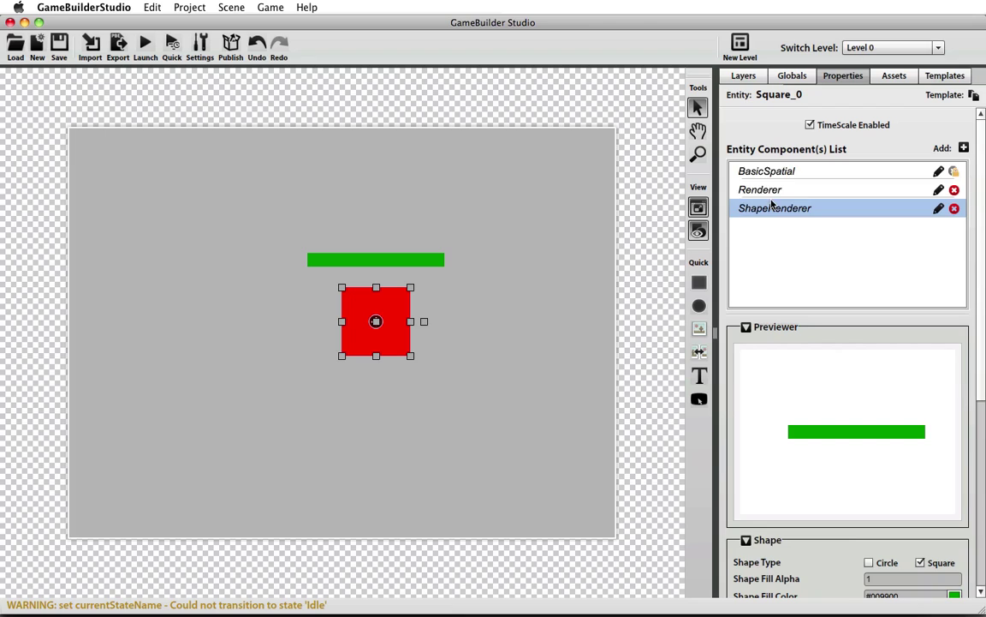
left_click(810, 178)
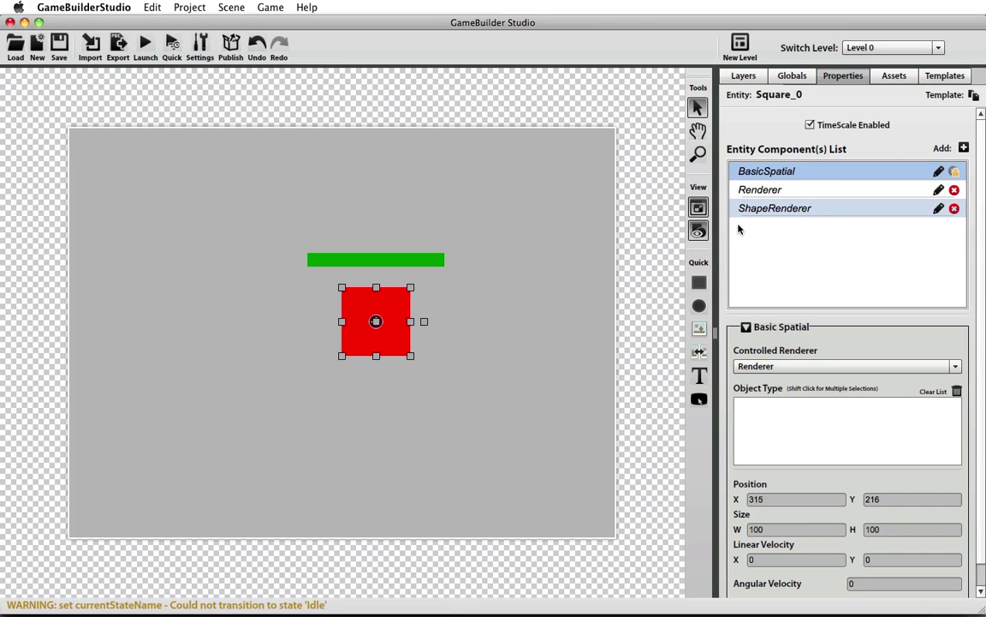
left_click_drag(390, 326, 322, 370)
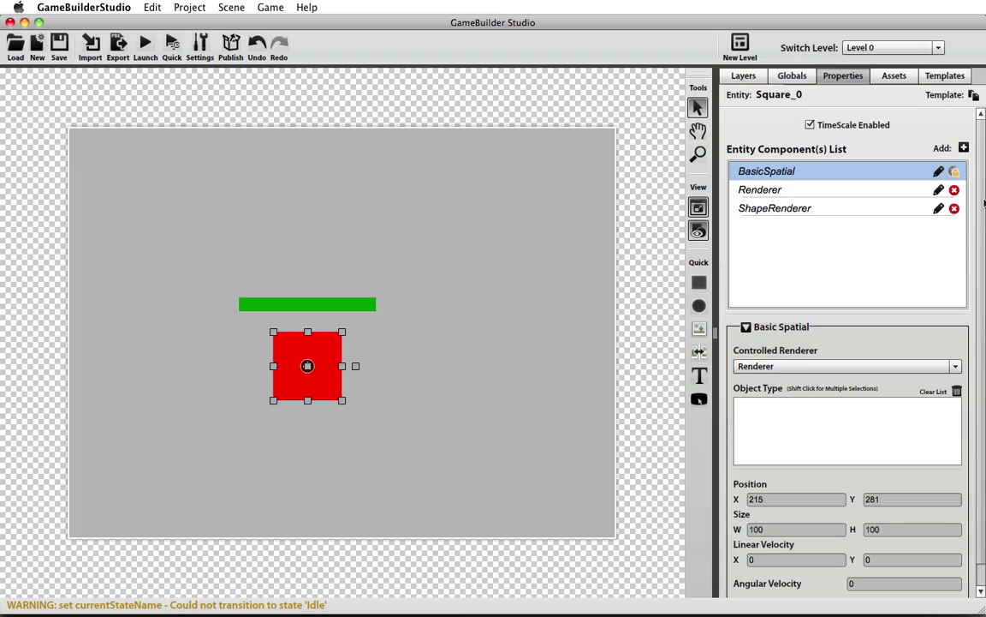
Examine the BasicSpatial properties and the choices for its Controlled Renderer
scroll(985, 202, "down", 1)
scroll(914, 192, "up", 1)
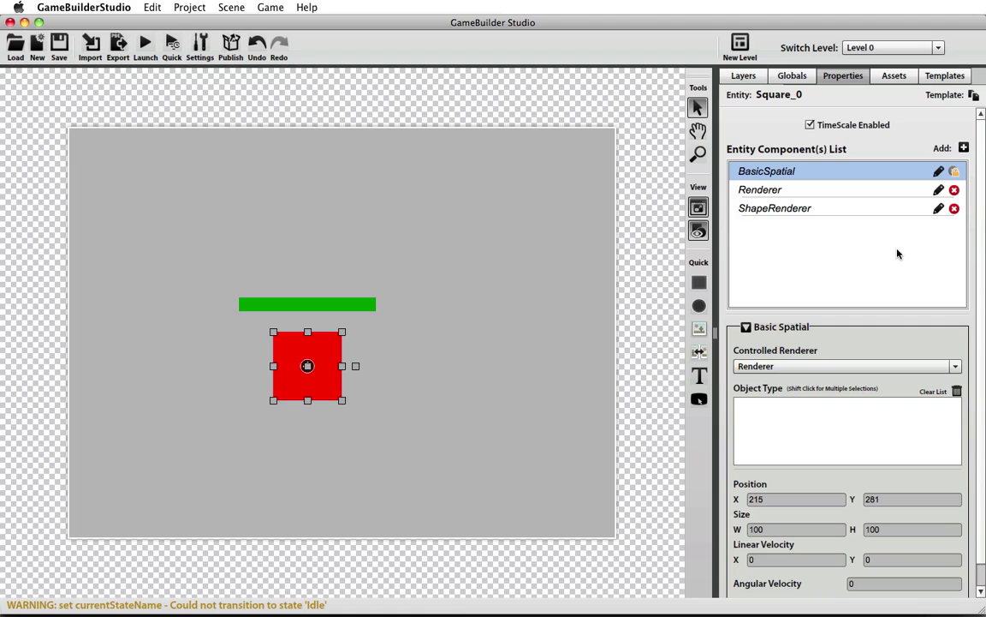
left_click(870, 367)
left_click(870, 366)
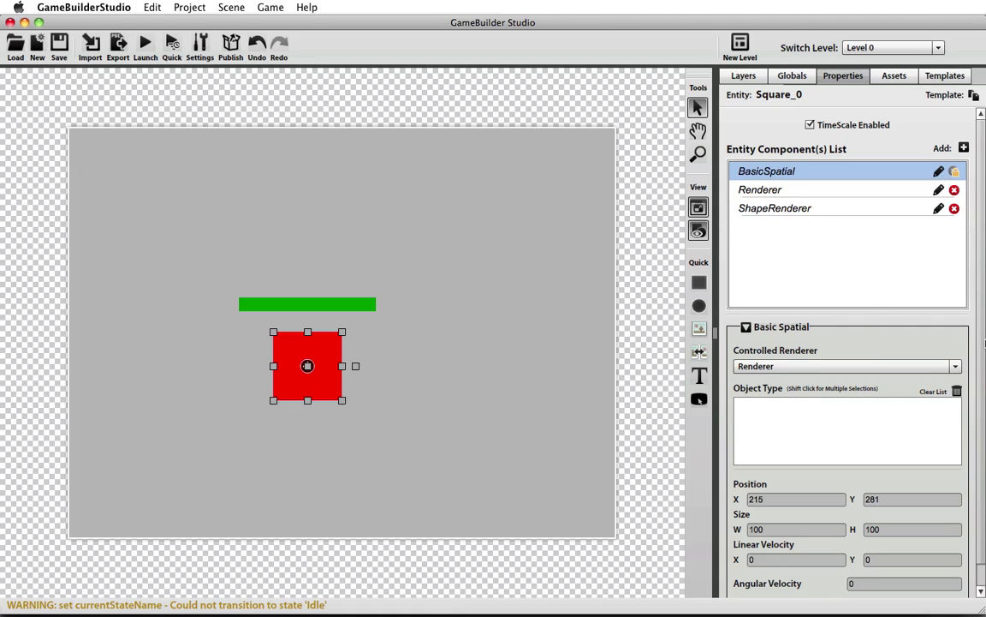
left_click_drag(983, 326, 982, 237)
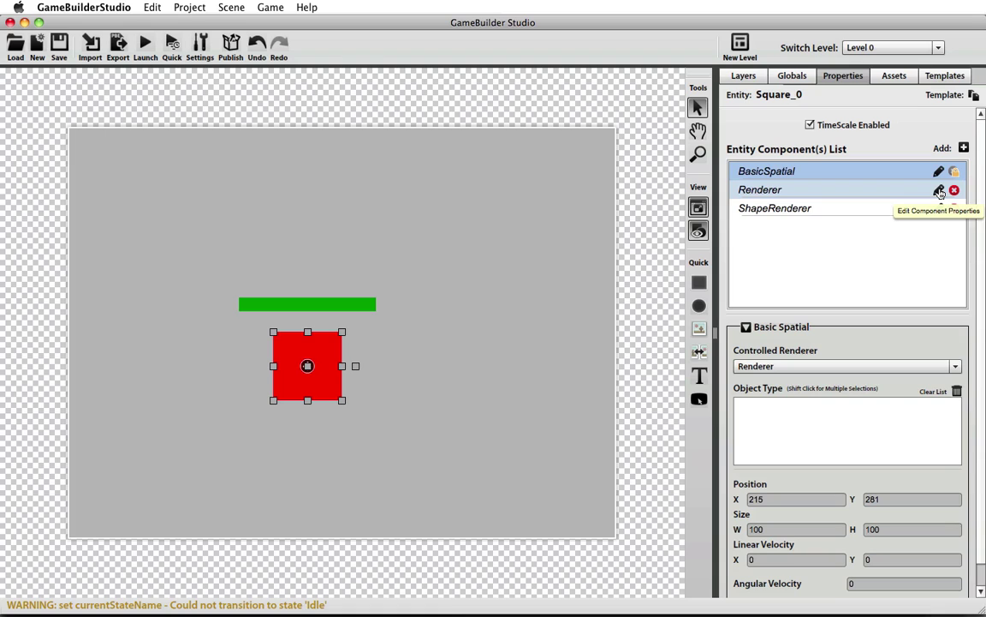
Select the ShapeRenderer component and set its X position to 315 in the spatial properties
left_click(895, 207)
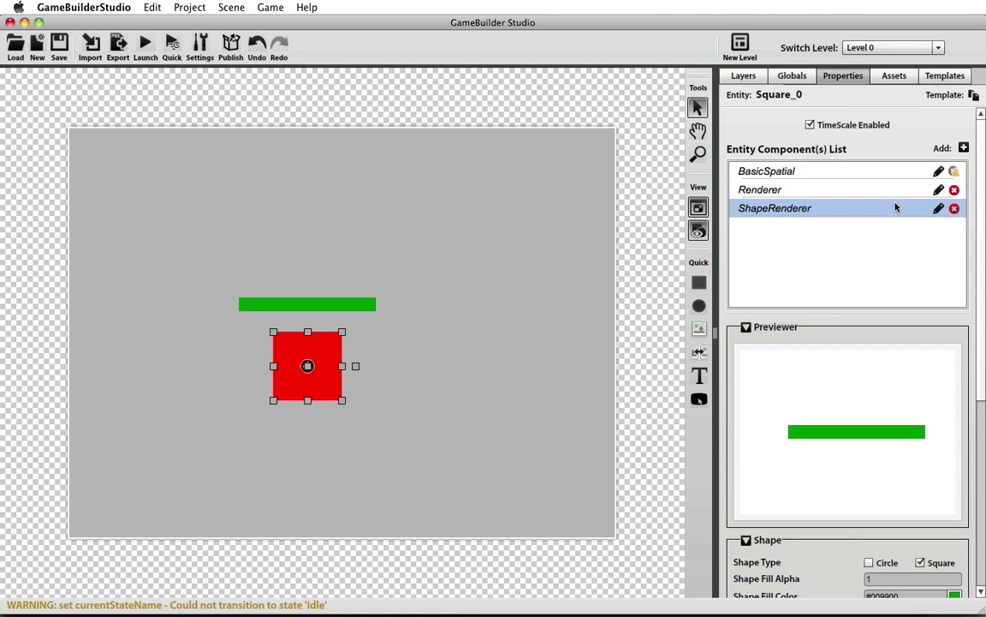
mouse_move(984, 218)
left_mouse_down()
mouse_move(978, 402)
mouse_move(985, 237)
left_mouse_up()
scroll(901, 343, "down", 10)
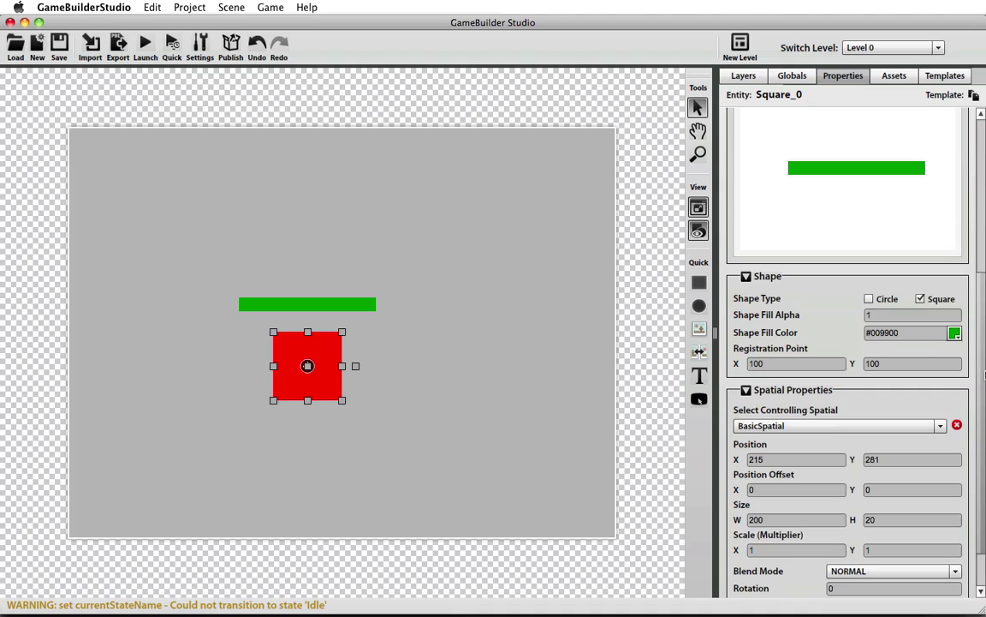
left_click(751, 404)
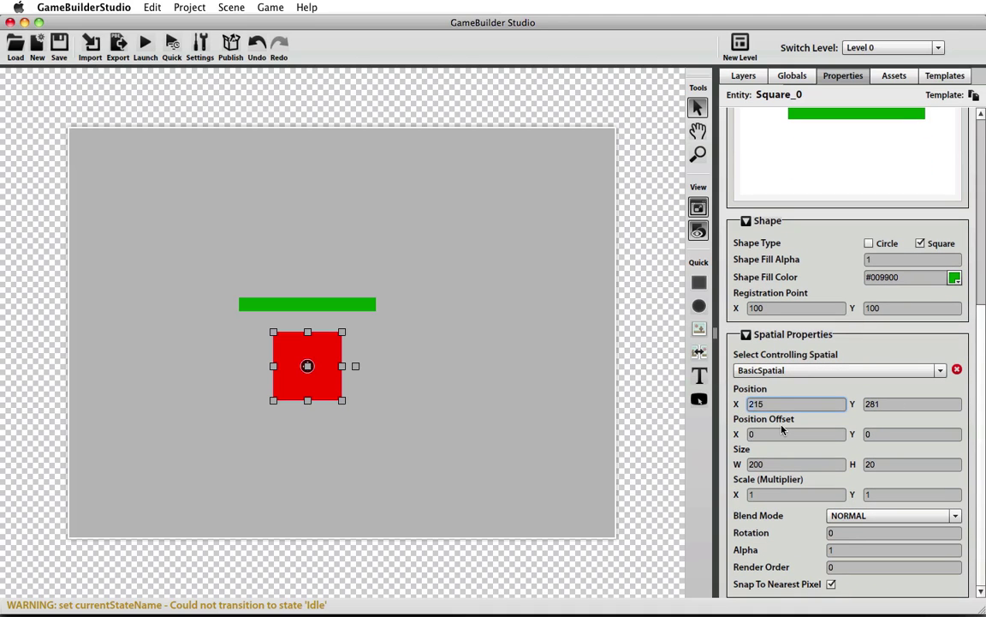
key("BackSpace")
type("3")
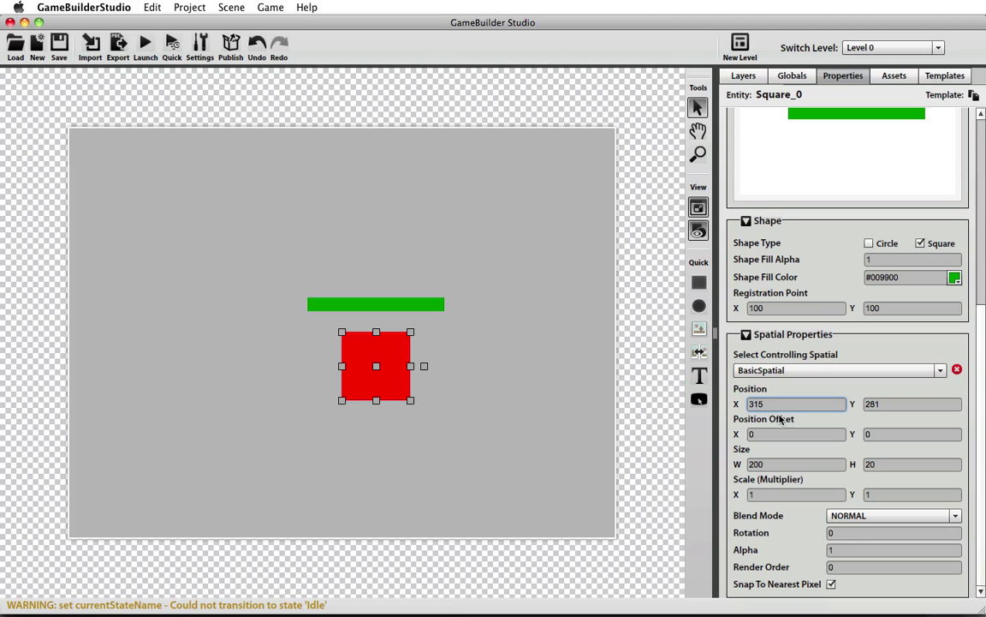